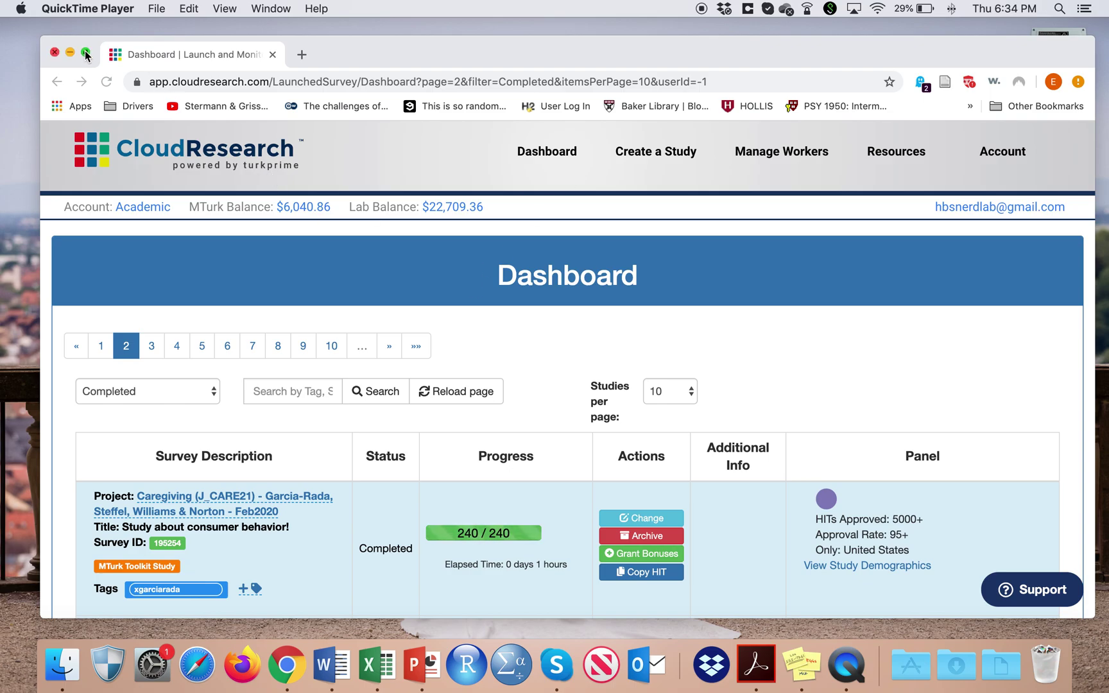
Step: Reposition and slightly enlarge the browser window, then scroll the dashboard study list
left_click_drag(361, 59, 321, 43)
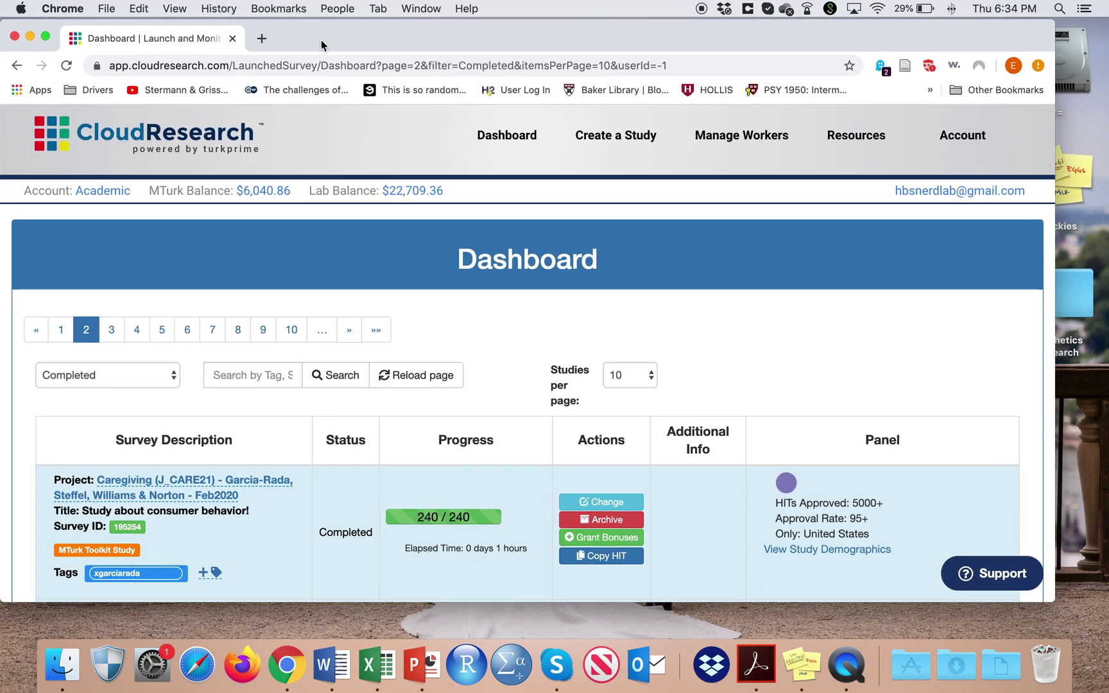
left_click_drag(1055, 602, 1080, 617)
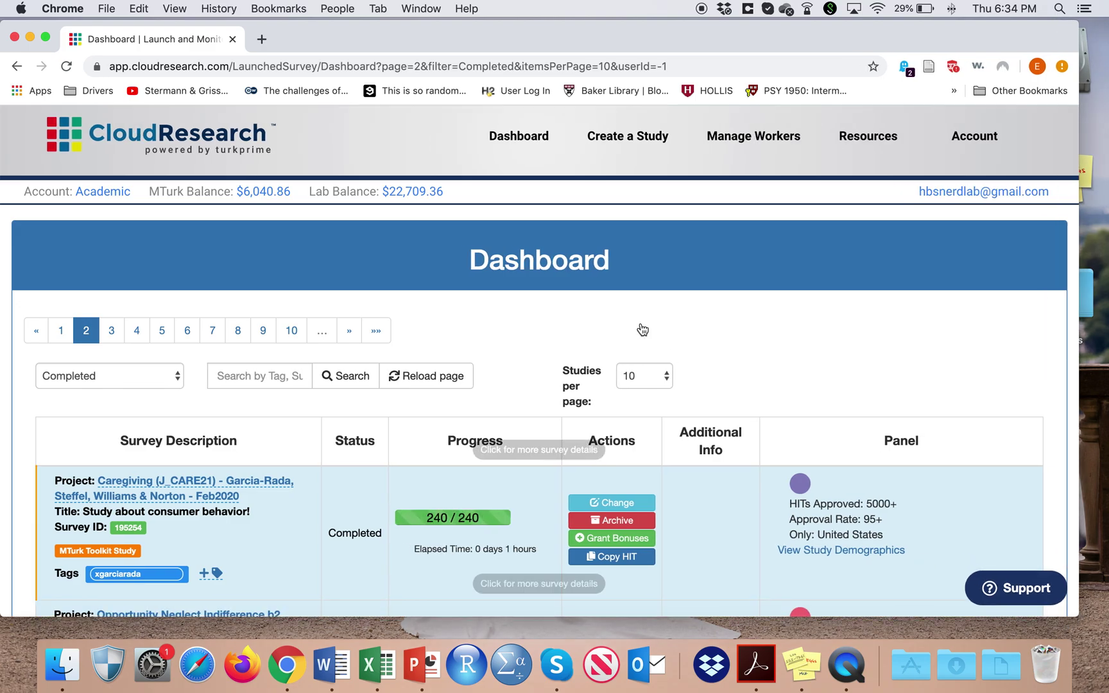
mouse_move(525, 146)
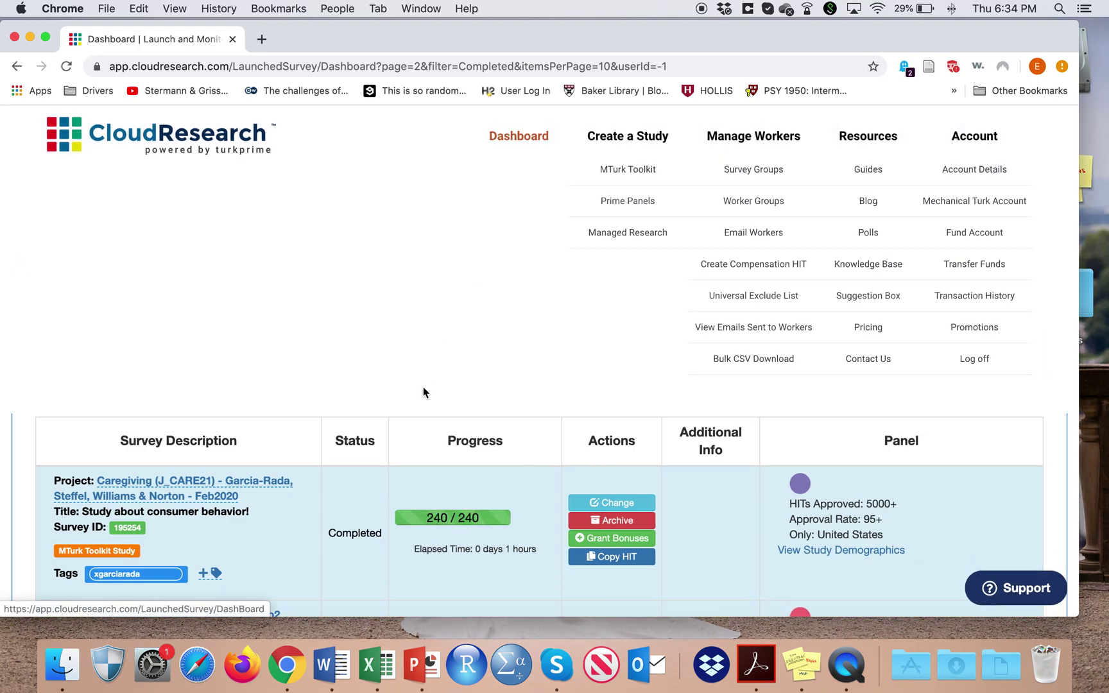
scroll(404, 479, "down", 2)
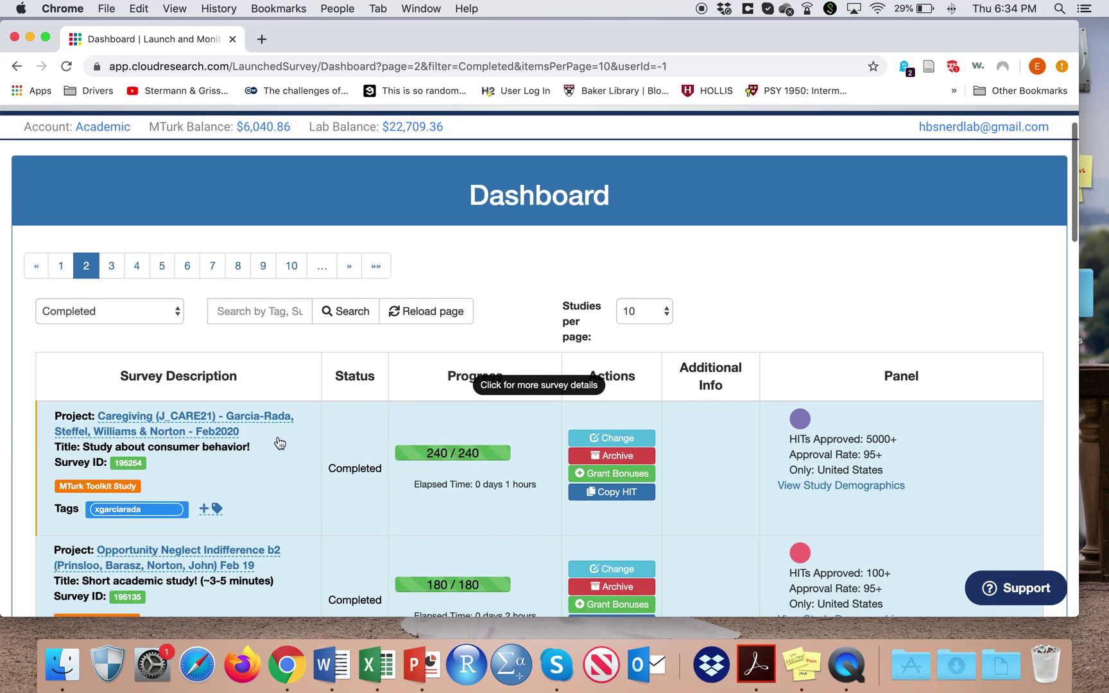
scroll(385, 417, "up", 2)
scroll(364, 352, "down", 3)
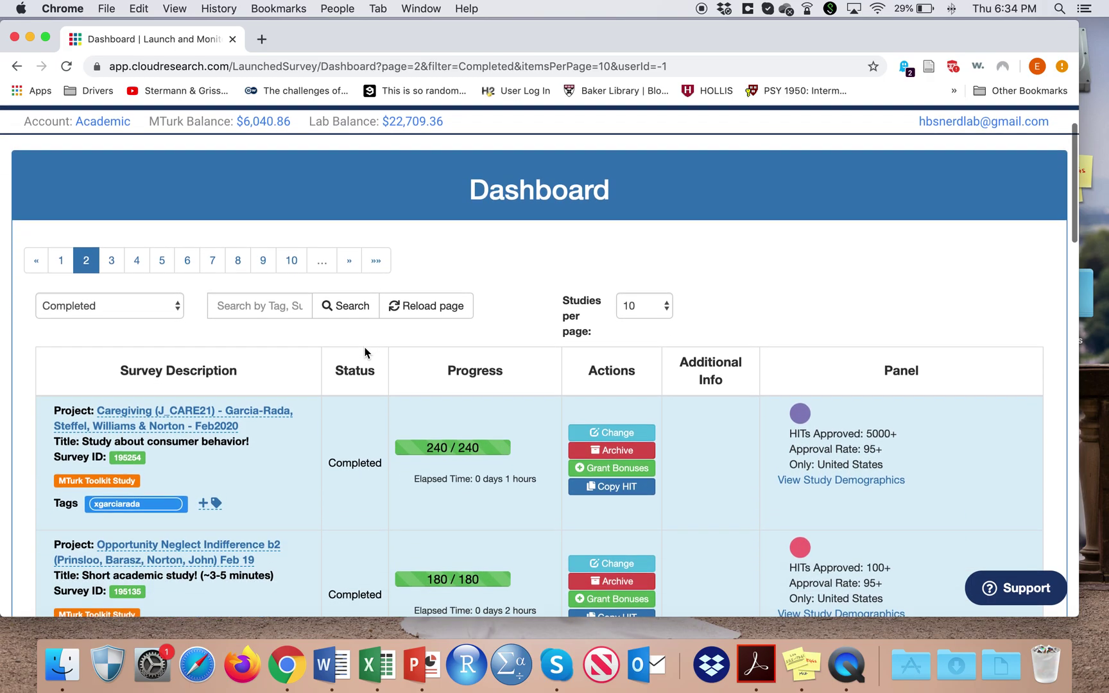
scroll(364, 352, "up", 2)
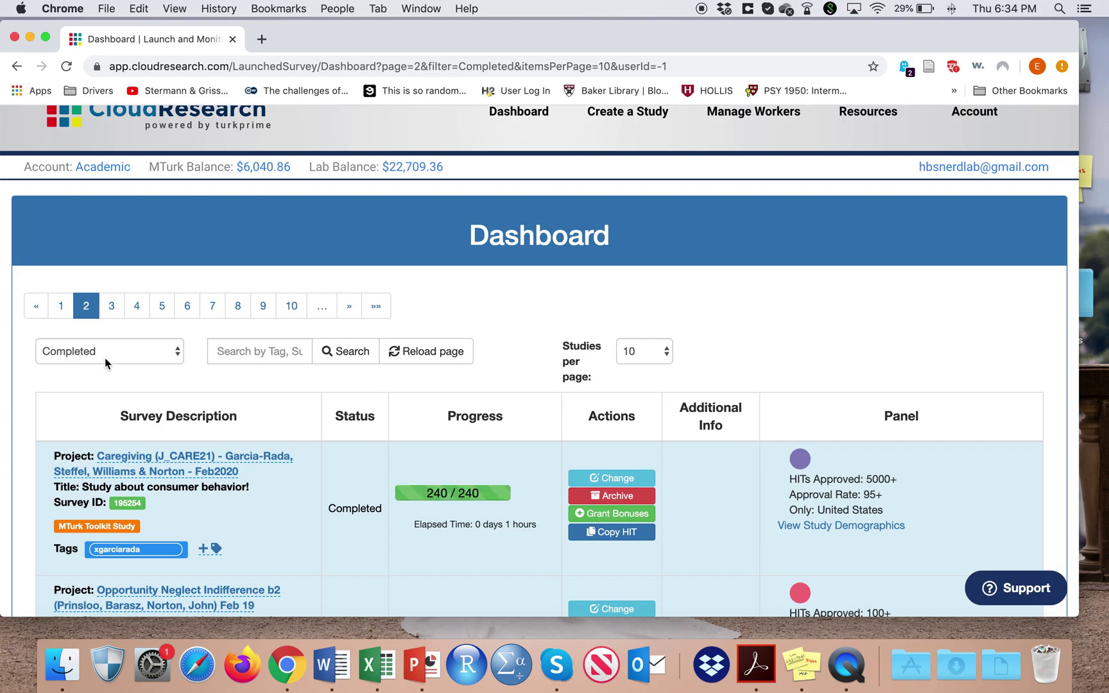
scroll(133, 362, "down", 10)
scroll(133, 361, "up", 7)
scroll(133, 361, "down", 4)
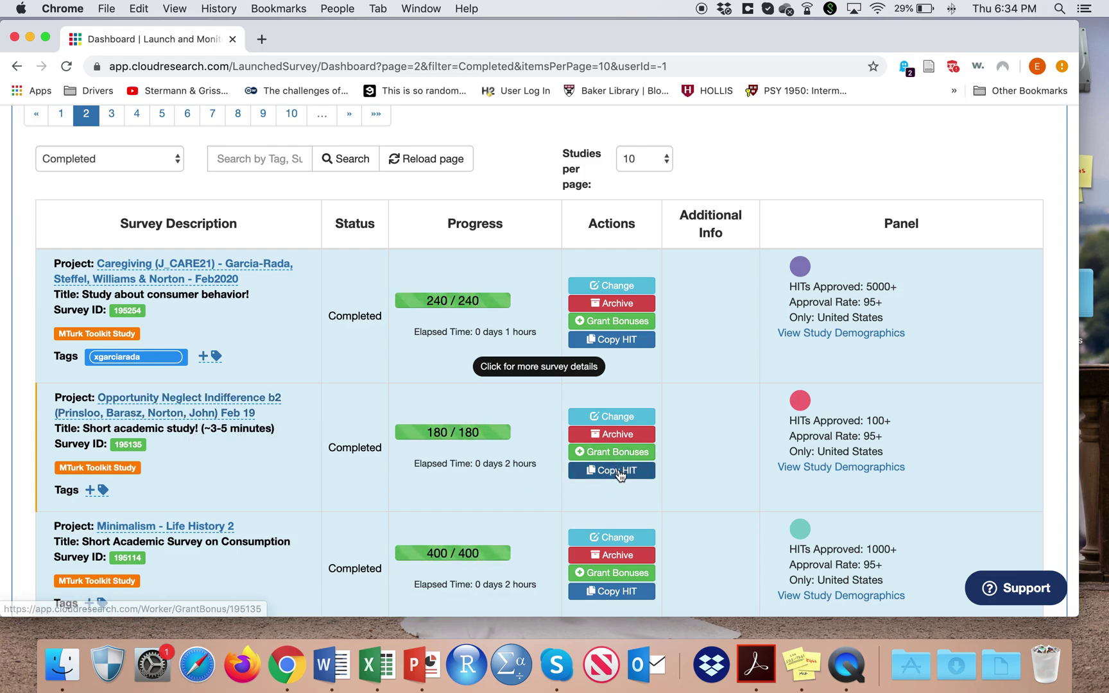
Step: Copy the Opportunity Neglect Indifference b2 study and scroll through its Panel Options demographics
left_click(617, 470)
left_click(560, 509)
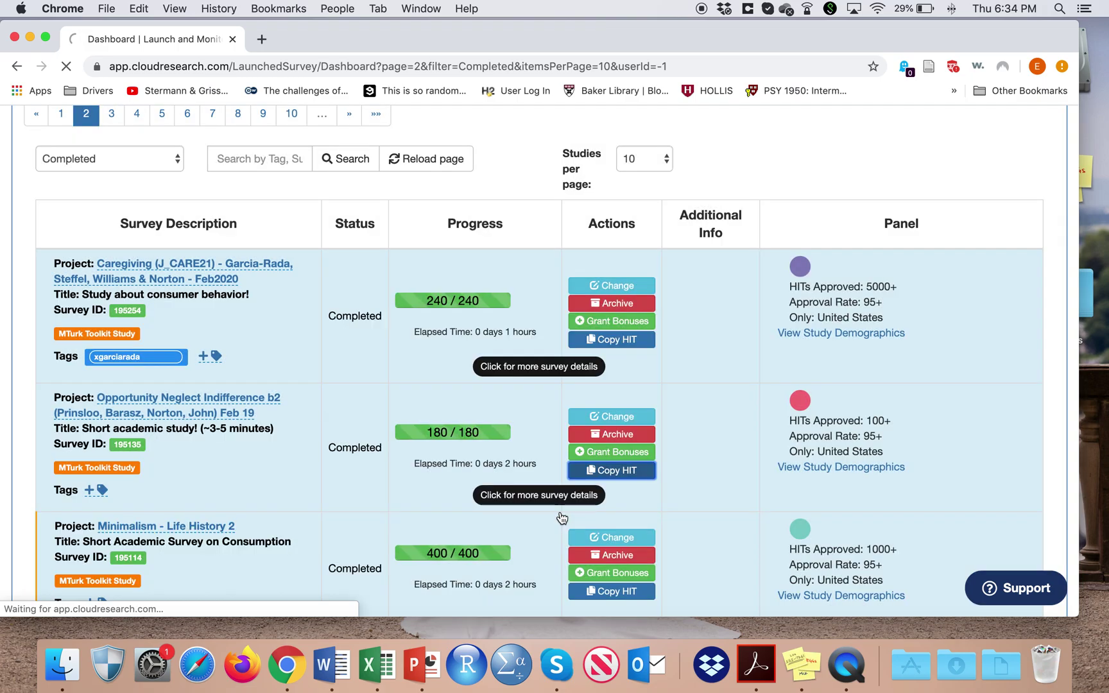
scroll(562, 518, "down", 3)
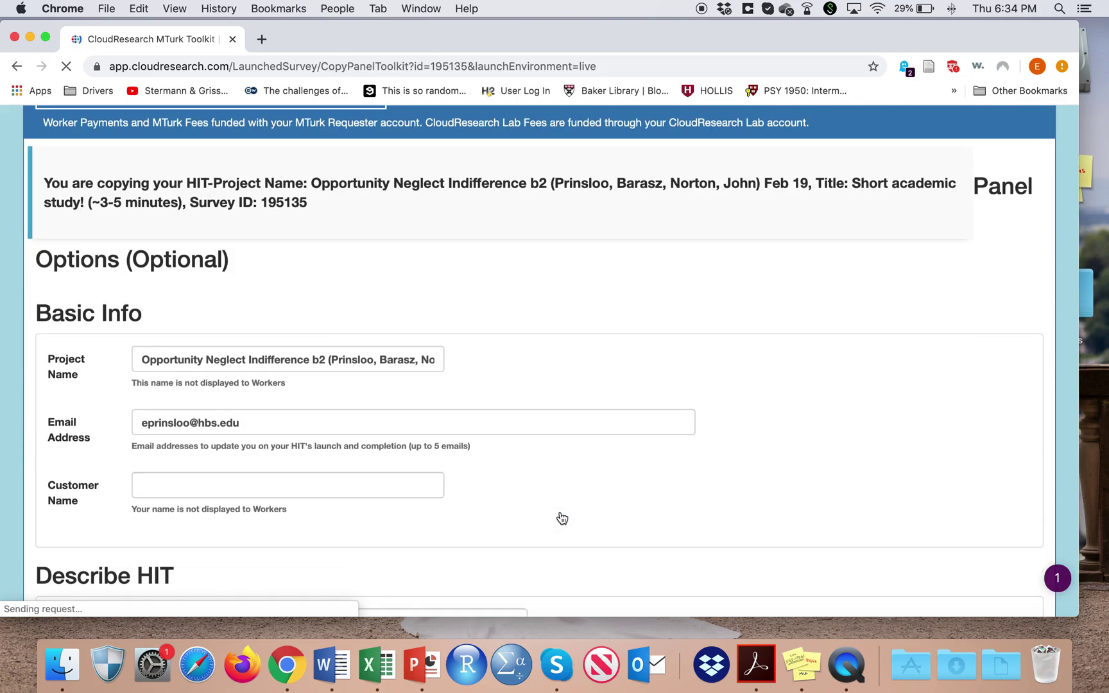
scroll(562, 519, "down", 1)
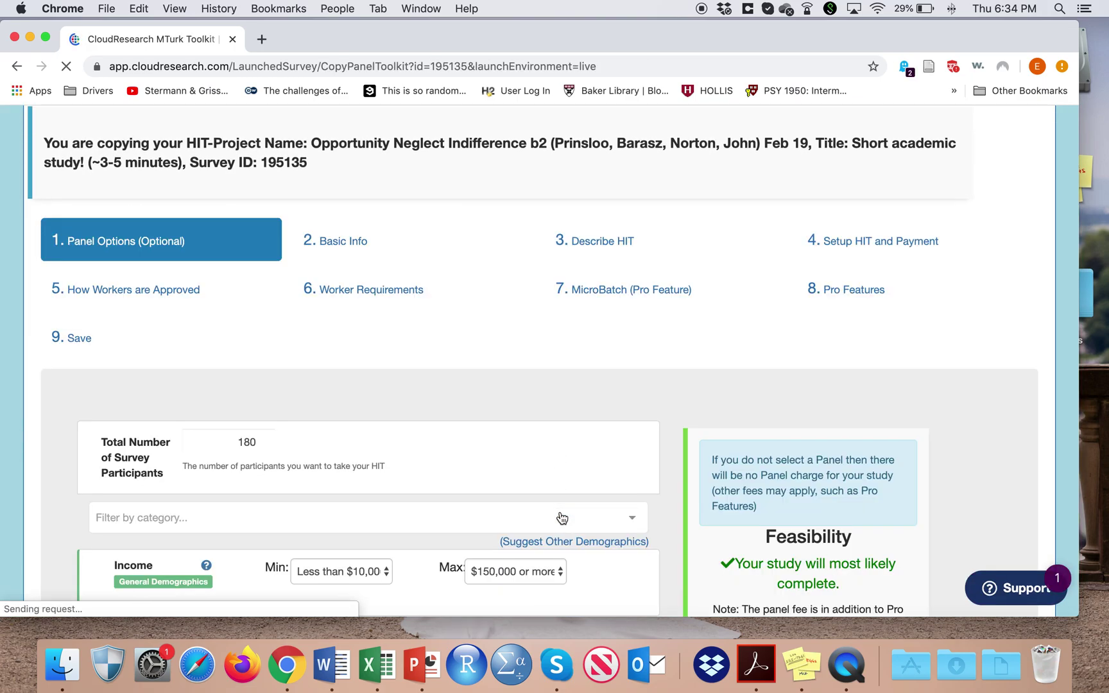
scroll(563, 519, "down", 3)
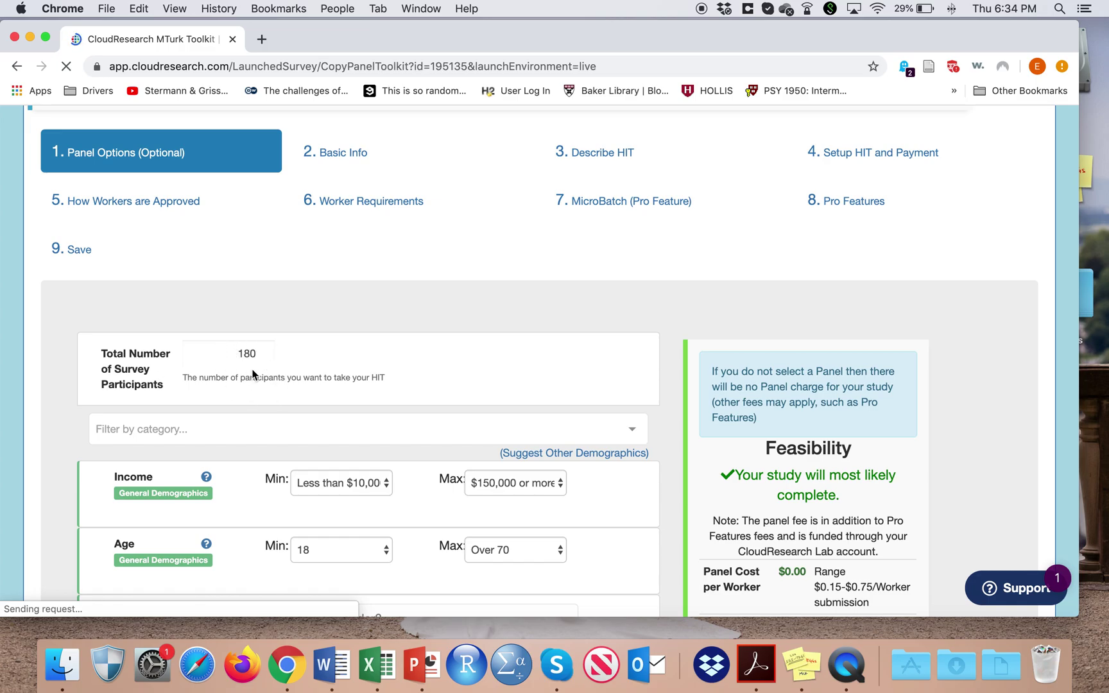
scroll(253, 374, "down", 2)
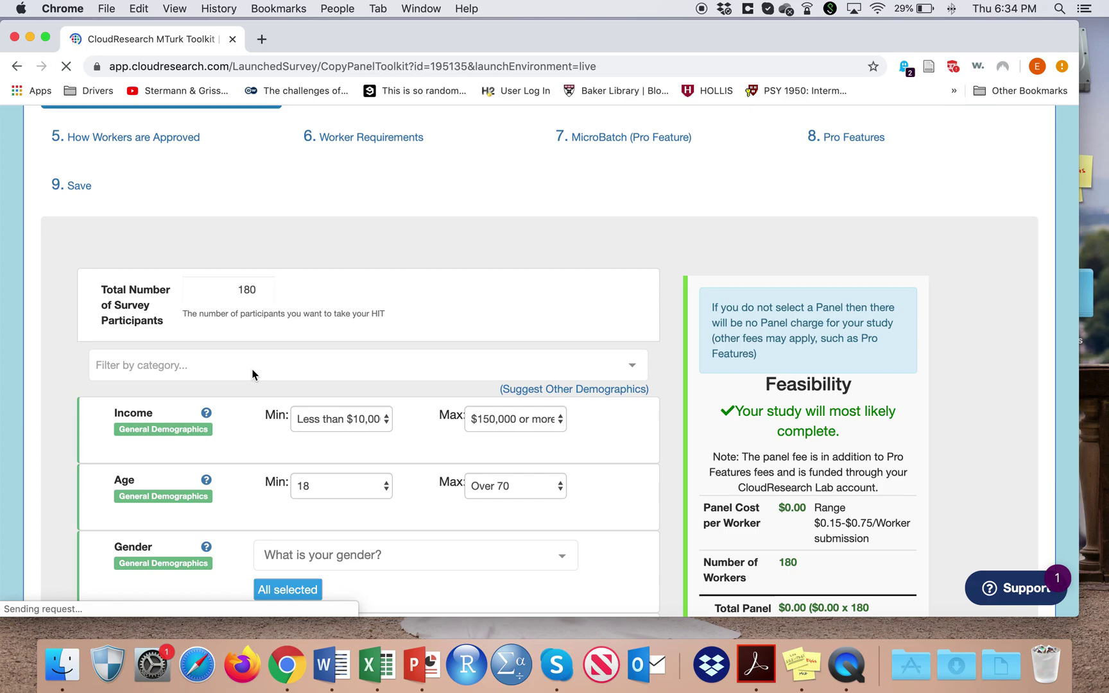
scroll(252, 374, "down", 3)
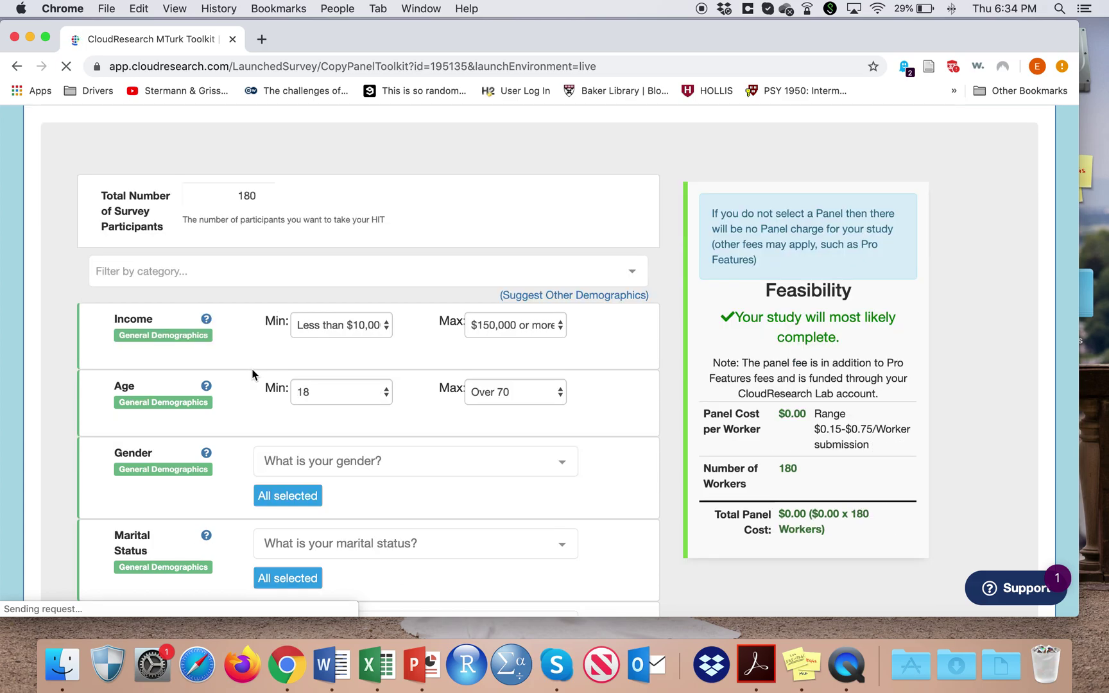
scroll(252, 375, "down", 4)
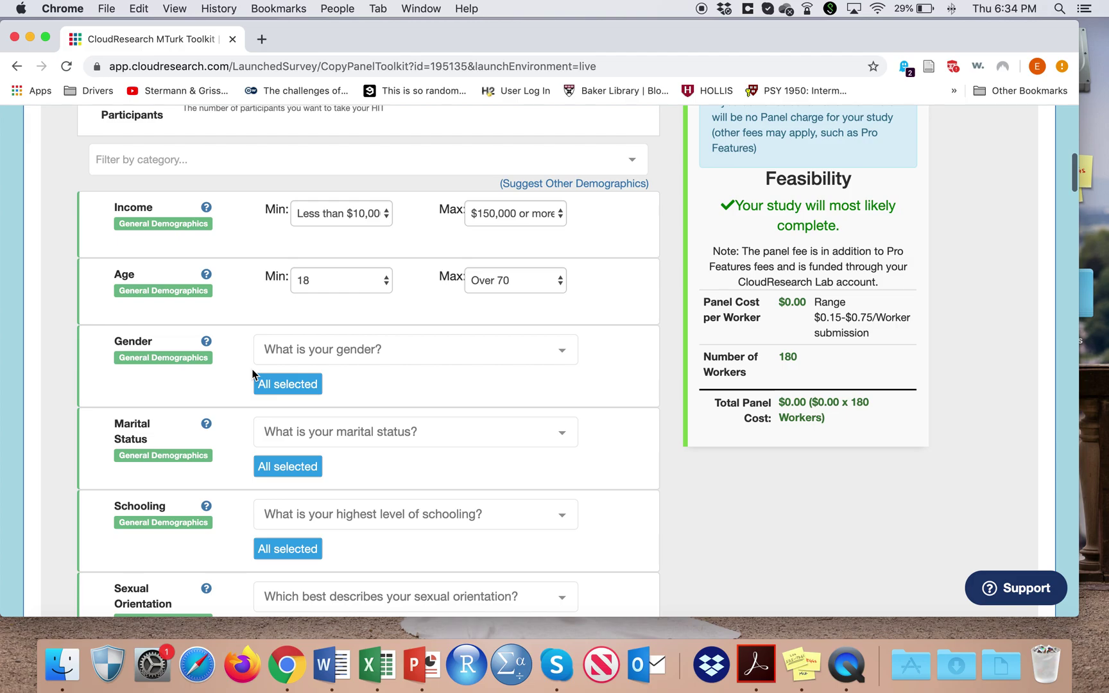
scroll(253, 374, "down", 8)
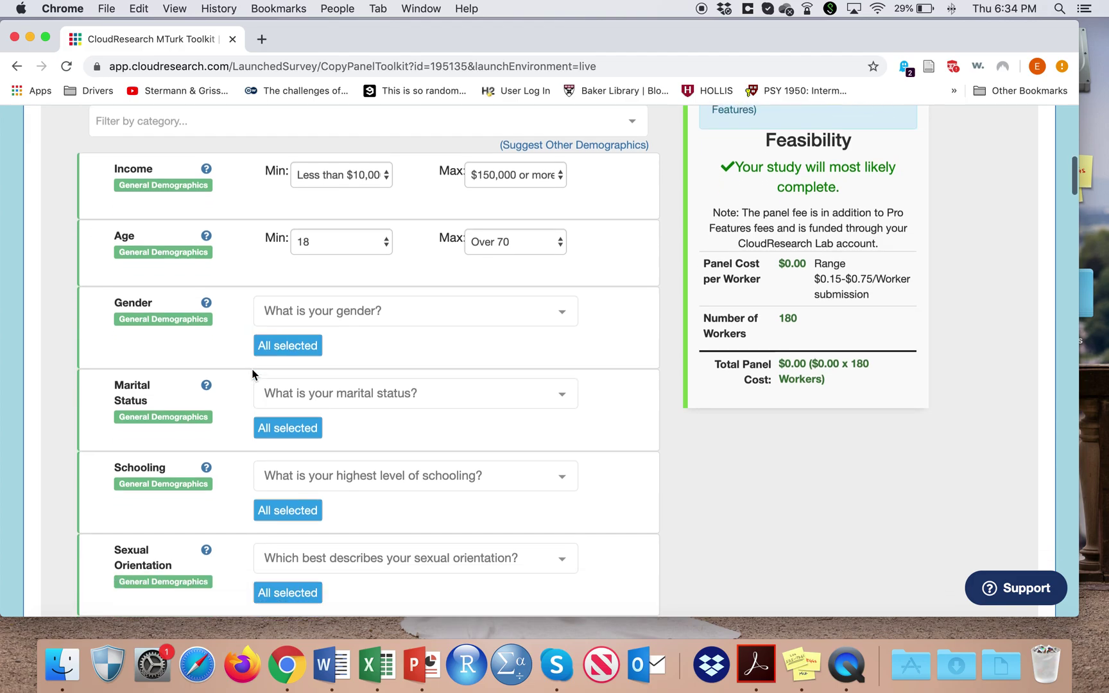
scroll(253, 374, "down", 3)
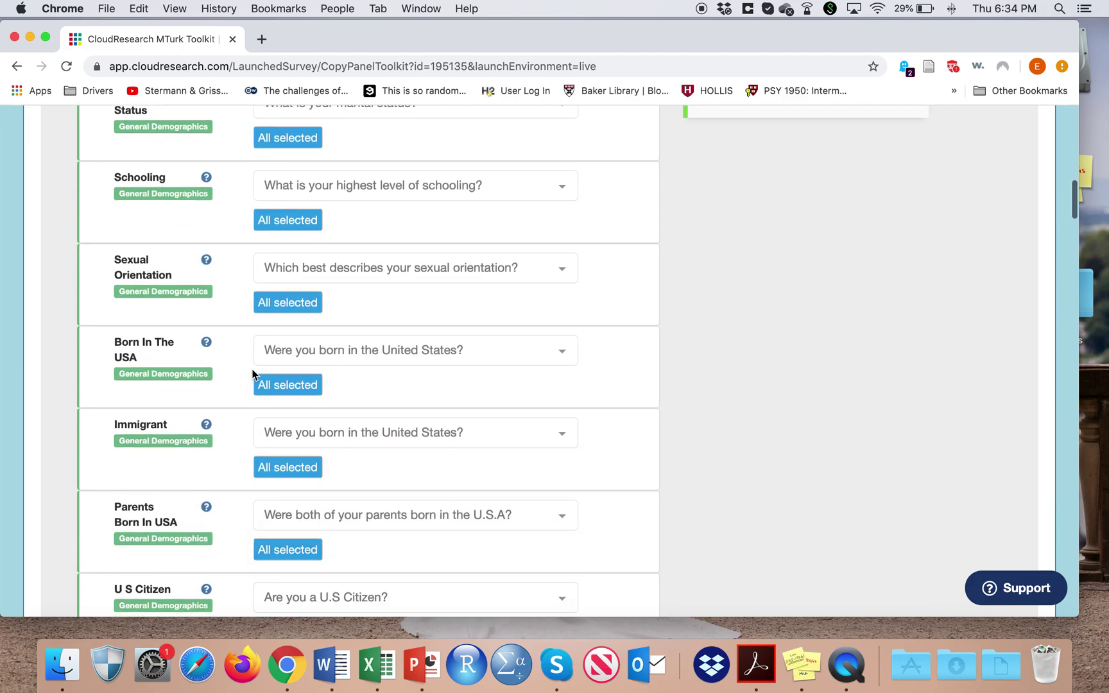
scroll(192, 273, "down", 20)
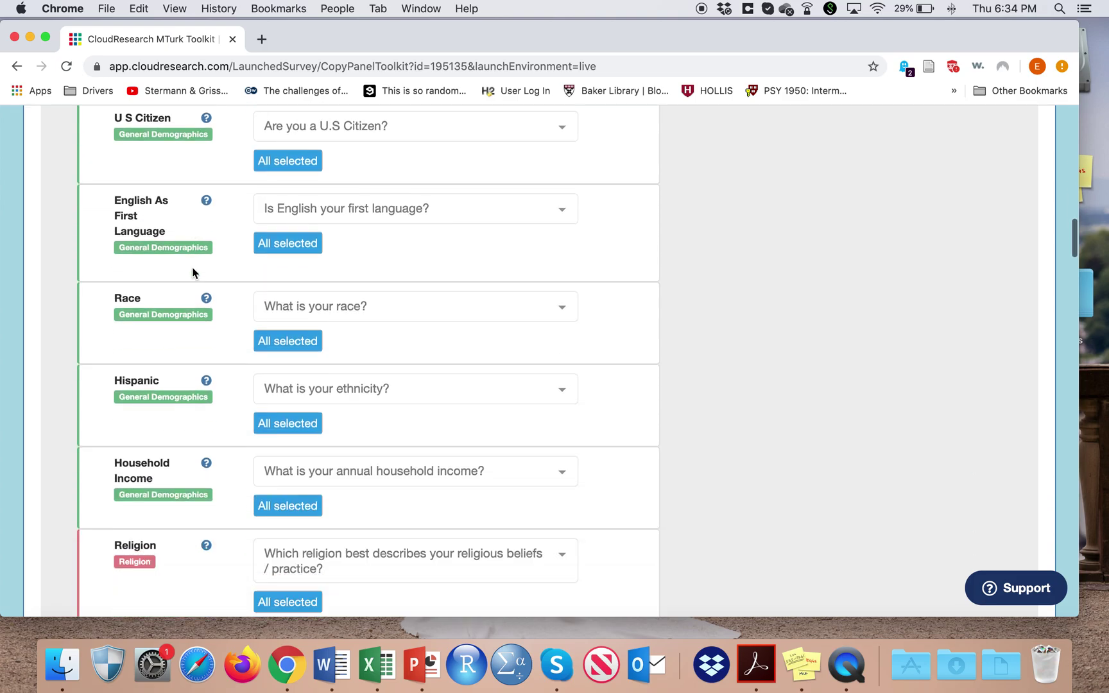
scroll(193, 272, "down", 20)
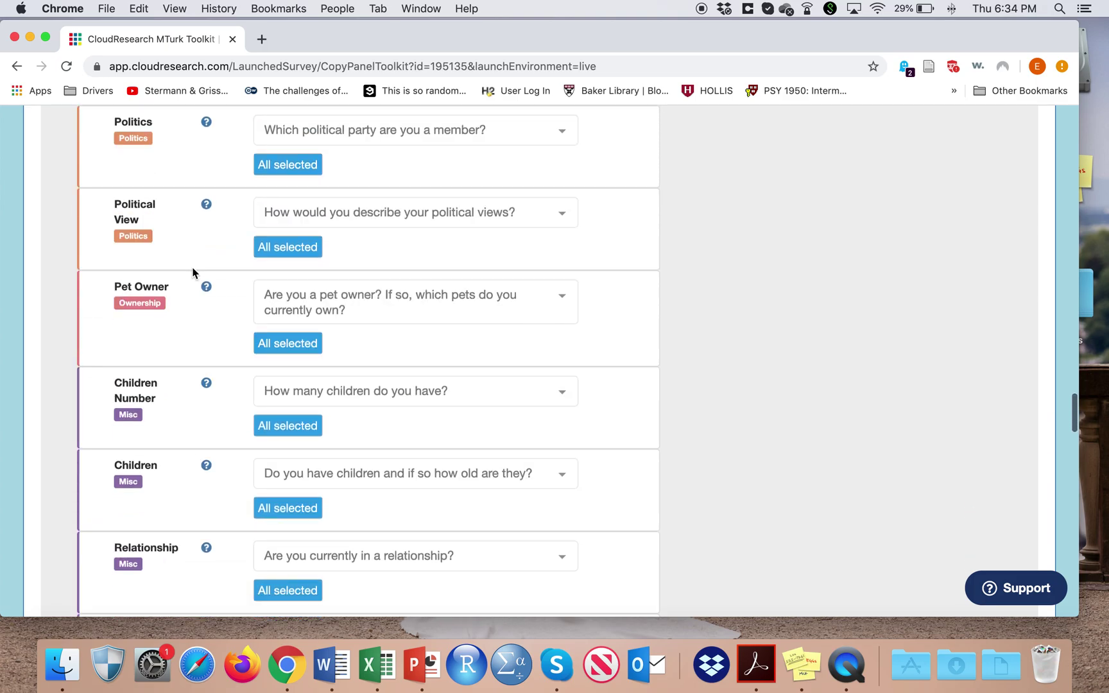
scroll(193, 273, "down", 10)
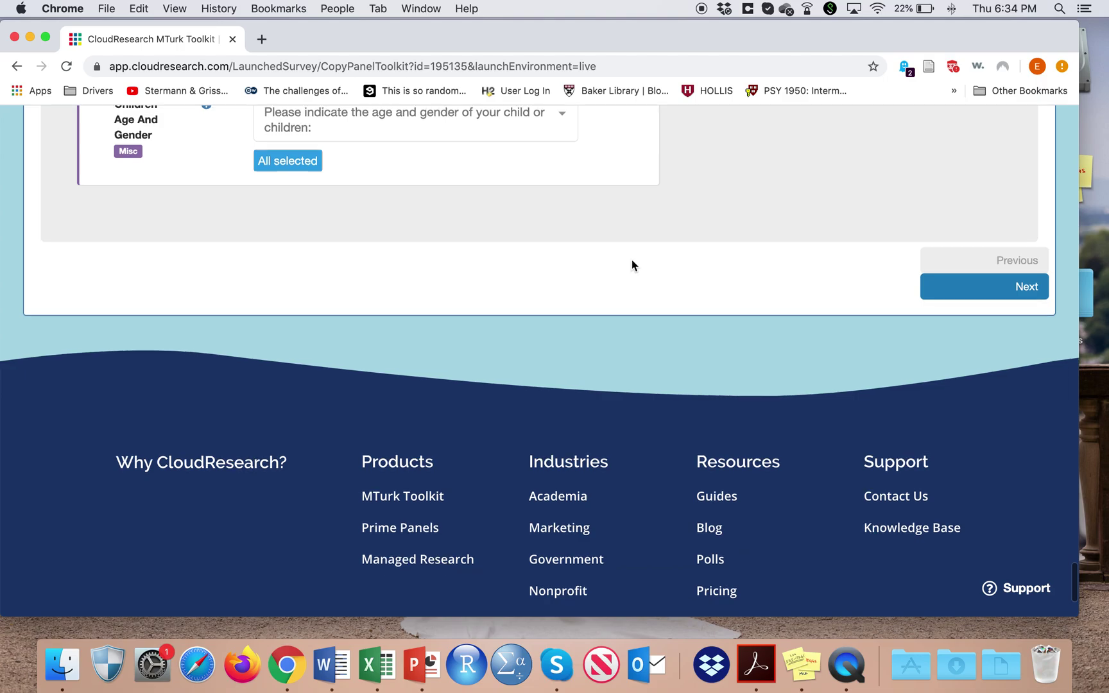
Step: Go to Basic Info and highlight the project name's opening words, b2 tag and author list
left_click(973, 288)
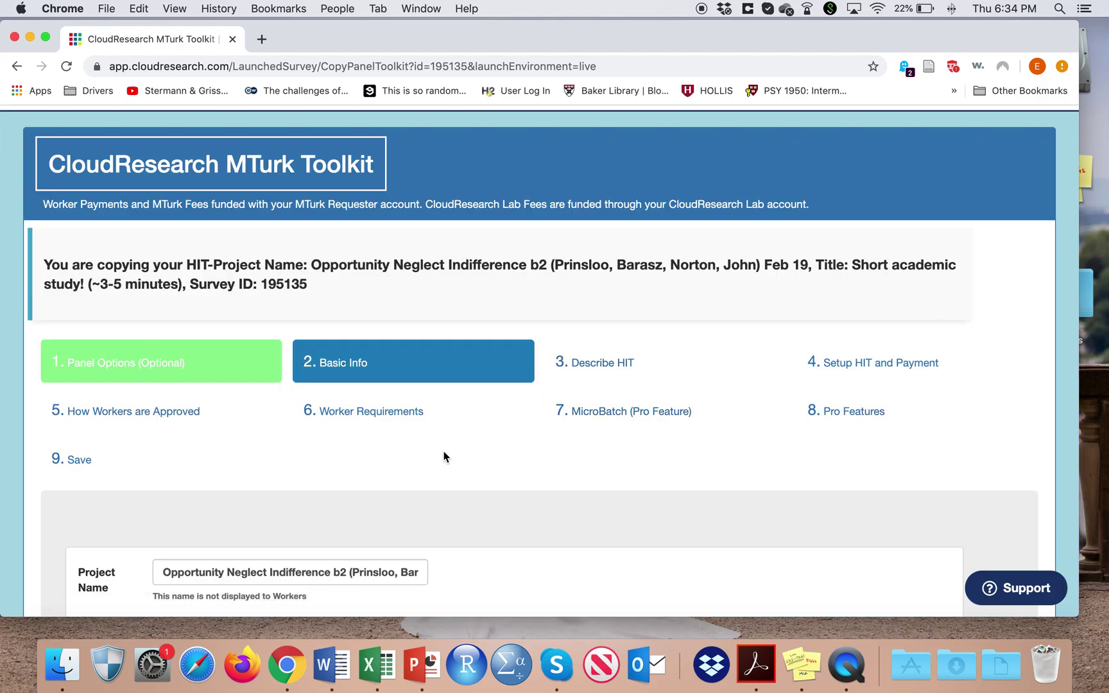
scroll(445, 457, "down", 3)
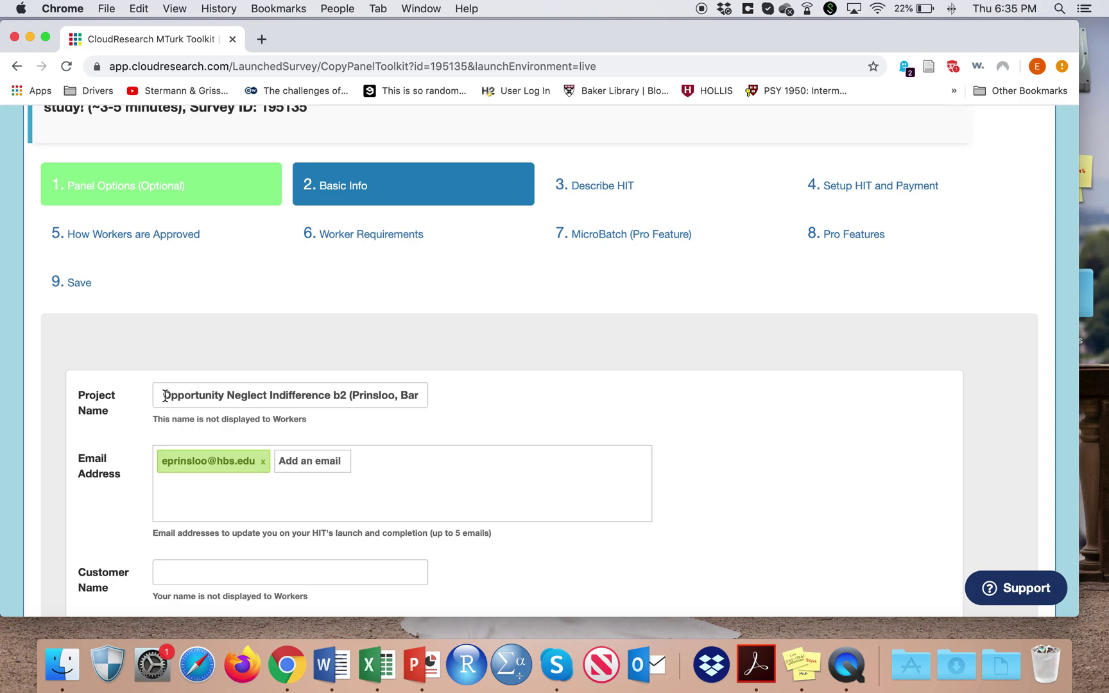
left_click_drag(161, 395, 331, 395)
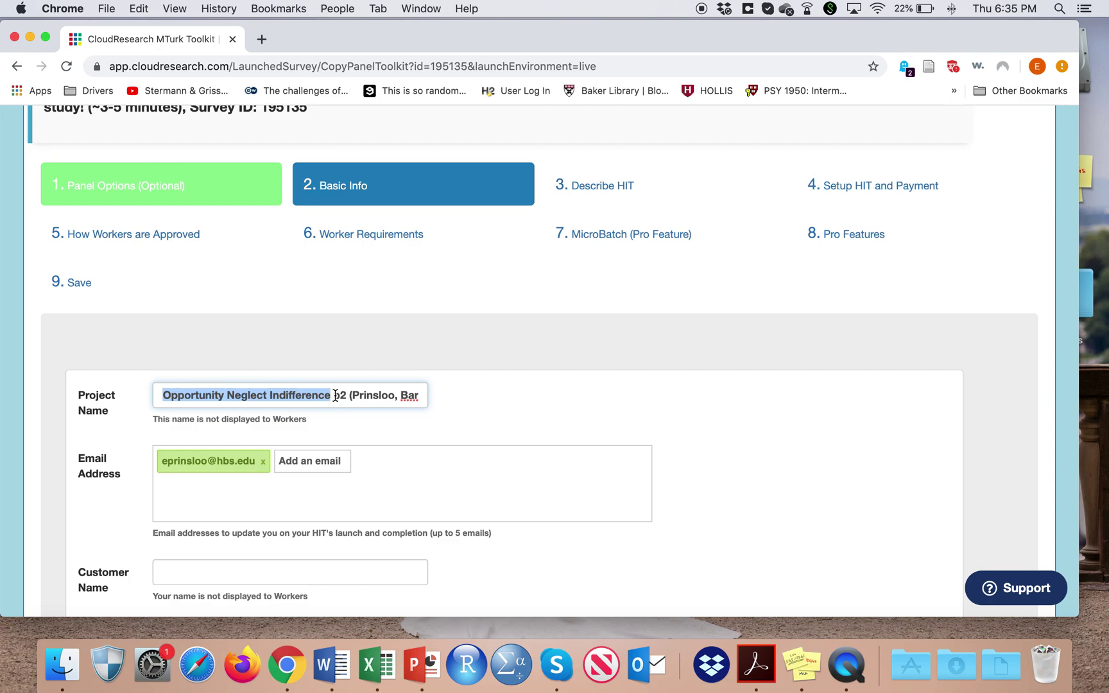
left_click_drag(333, 395, 350, 396)
scroll(349, 395, "right", 5)
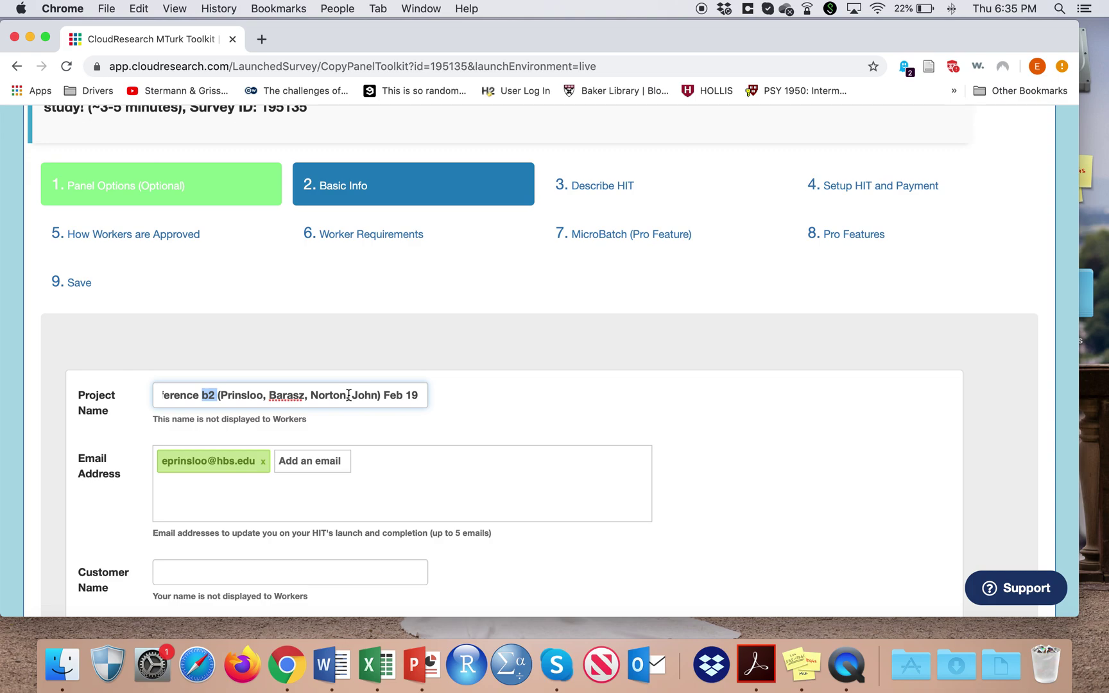
scroll(348, 394, "down", 2)
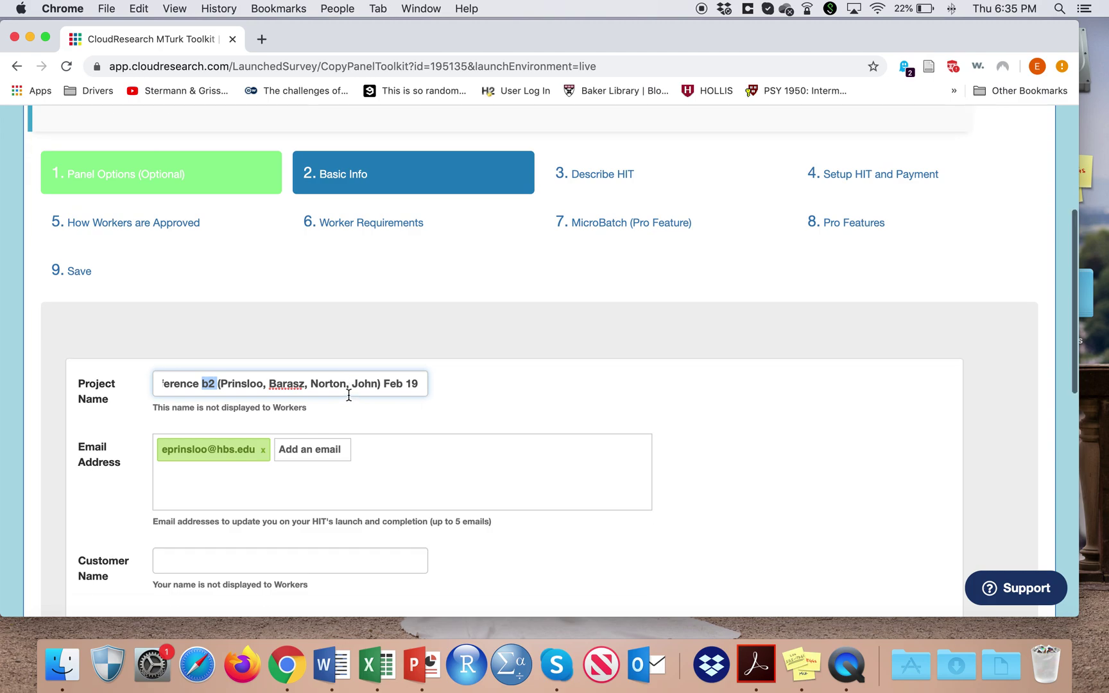
left_click_drag(268, 376, 216, 376)
left_click_drag(381, 373, 218, 375)
left_click_drag(383, 374, 420, 373)
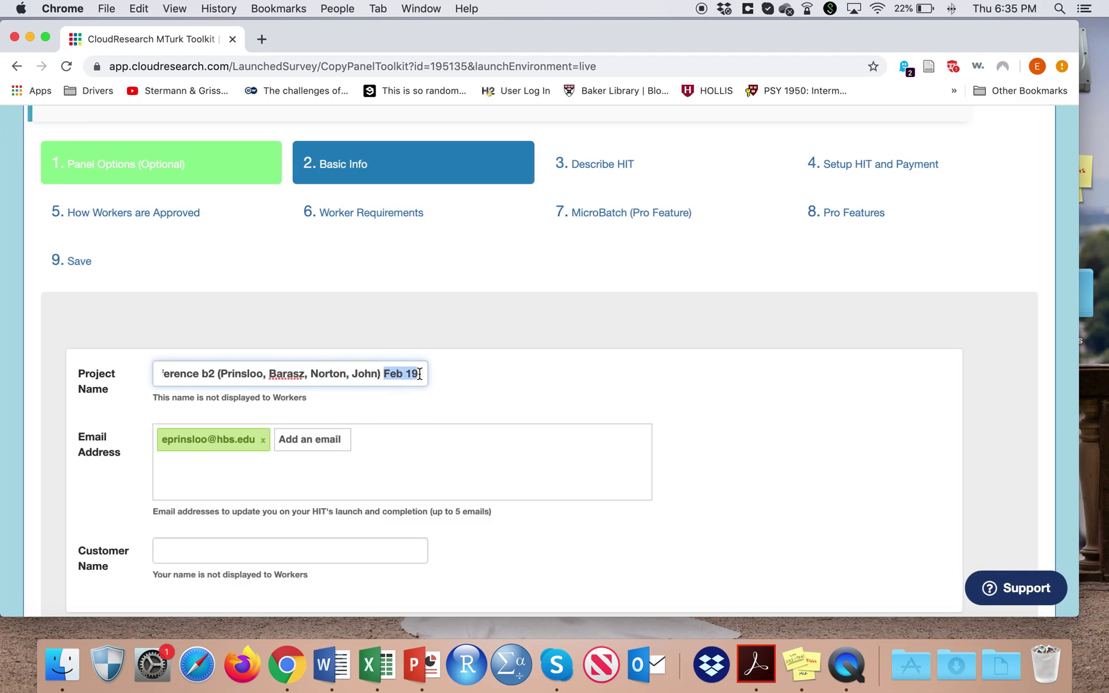
Step: Scroll back to the top of the copy form and go to step 3, Describe HIT
scroll(420, 374, "down", 5)
scroll(420, 373, "up", 2)
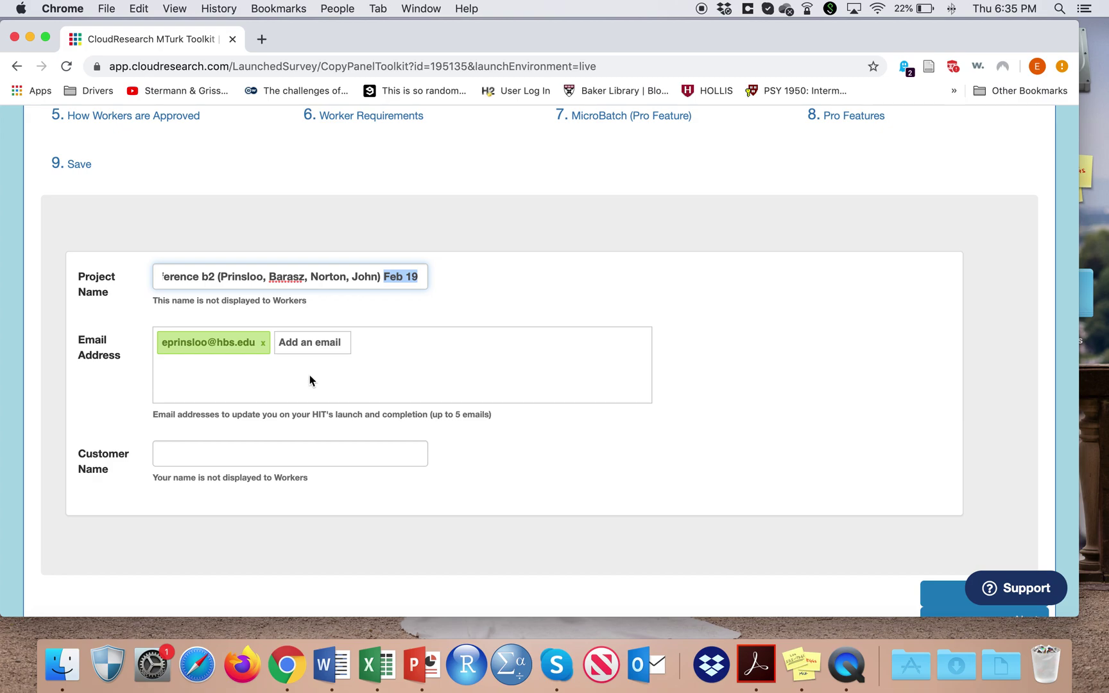
scroll(317, 379, "up", 2)
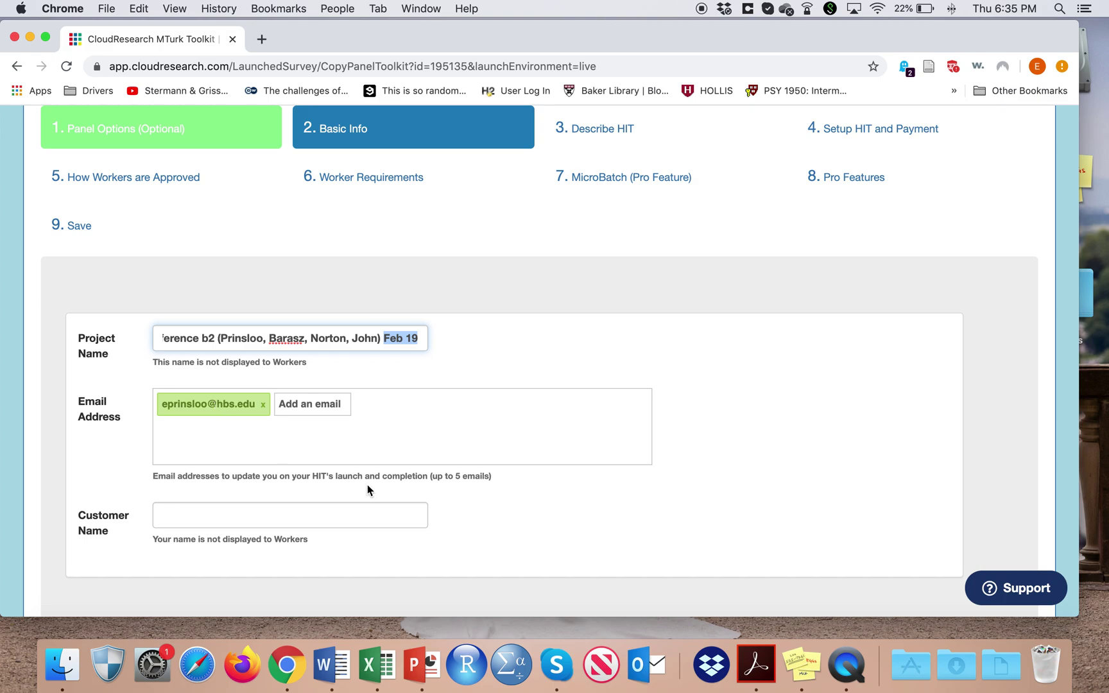
scroll(367, 489, "down", 2)
scroll(367, 484, "up", 1)
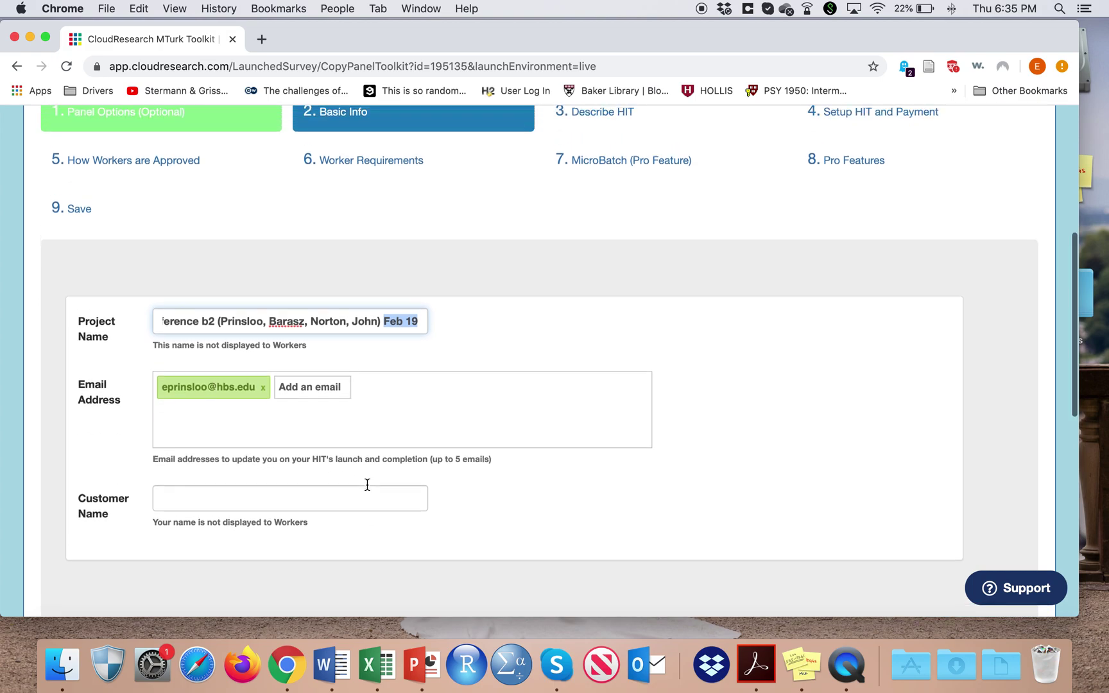
scroll(367, 485, "up", 1)
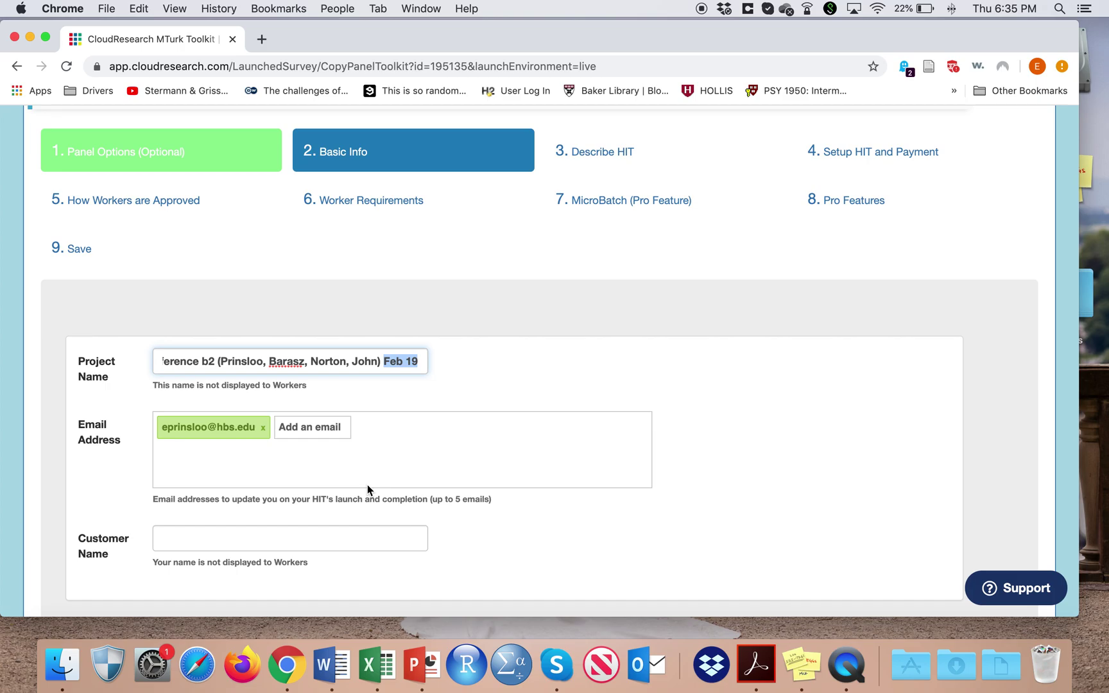
scroll(367, 485, "up", 1)
left_click(590, 173)
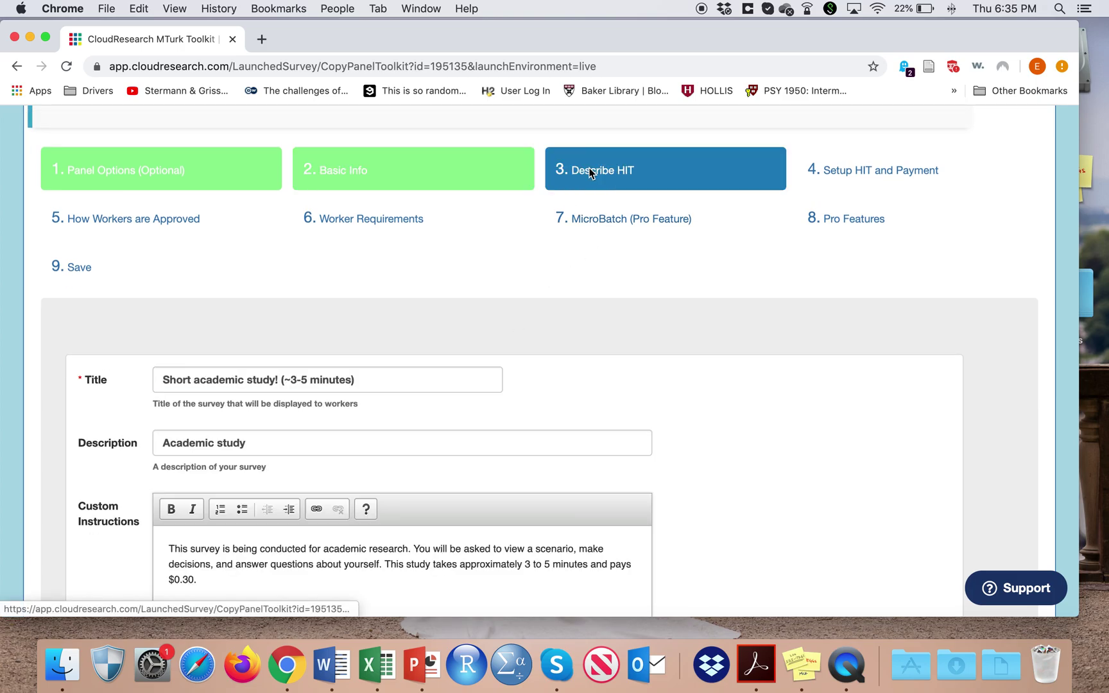
scroll(618, 363, "down", 1)
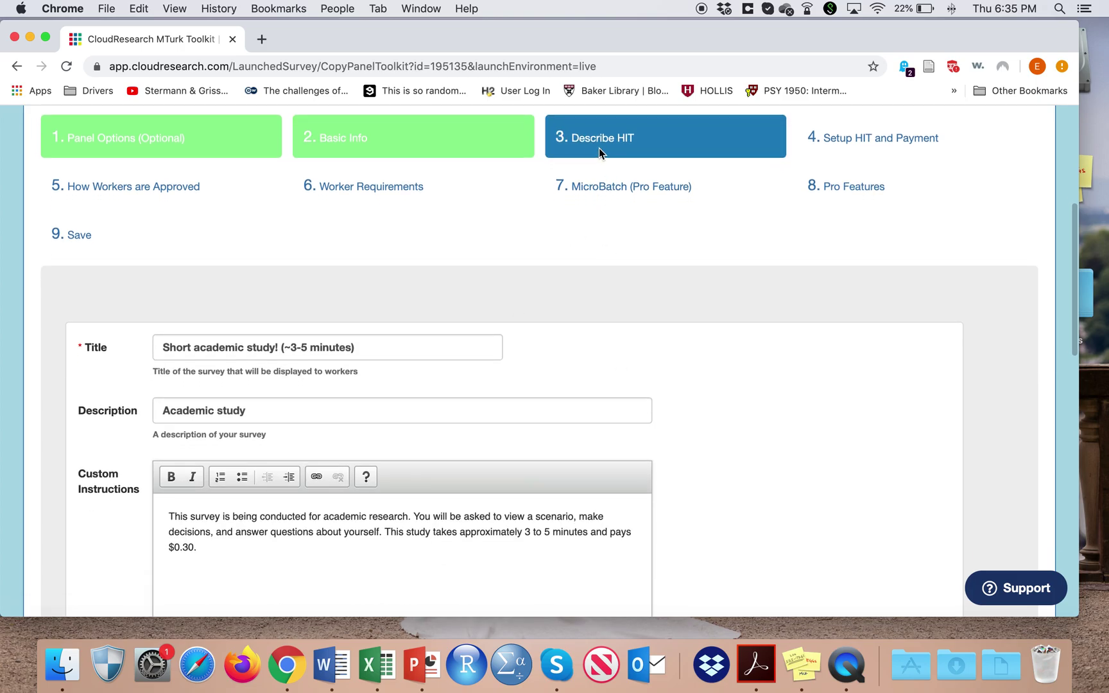
scroll(520, 352, "down", 1)
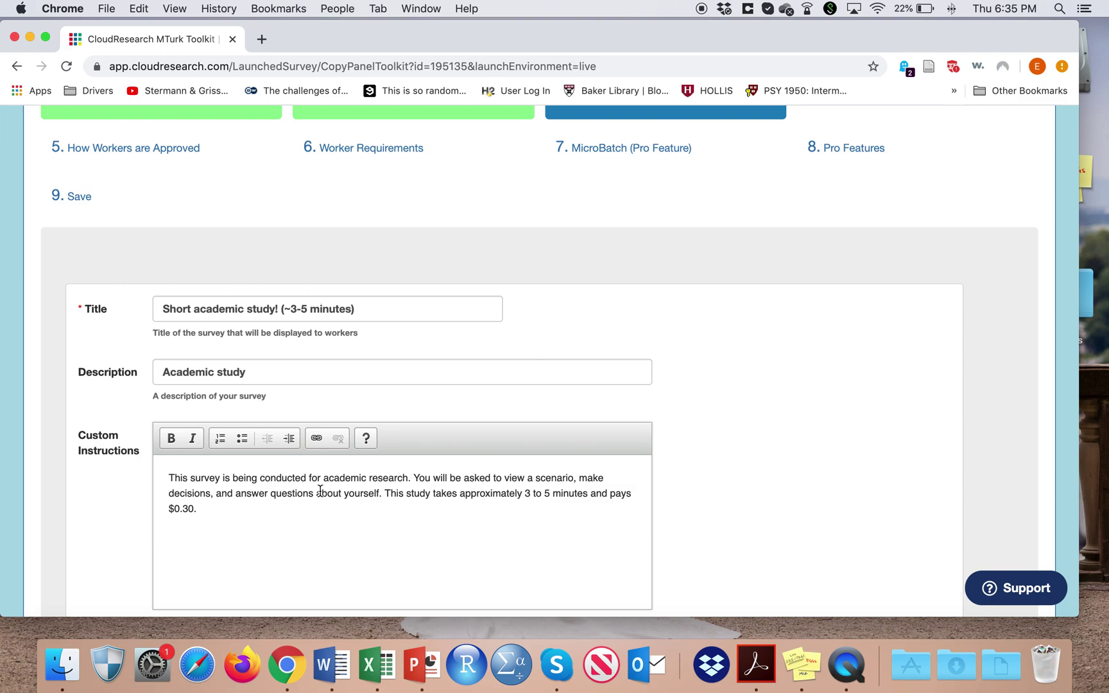
scroll(344, 458, "down", 2)
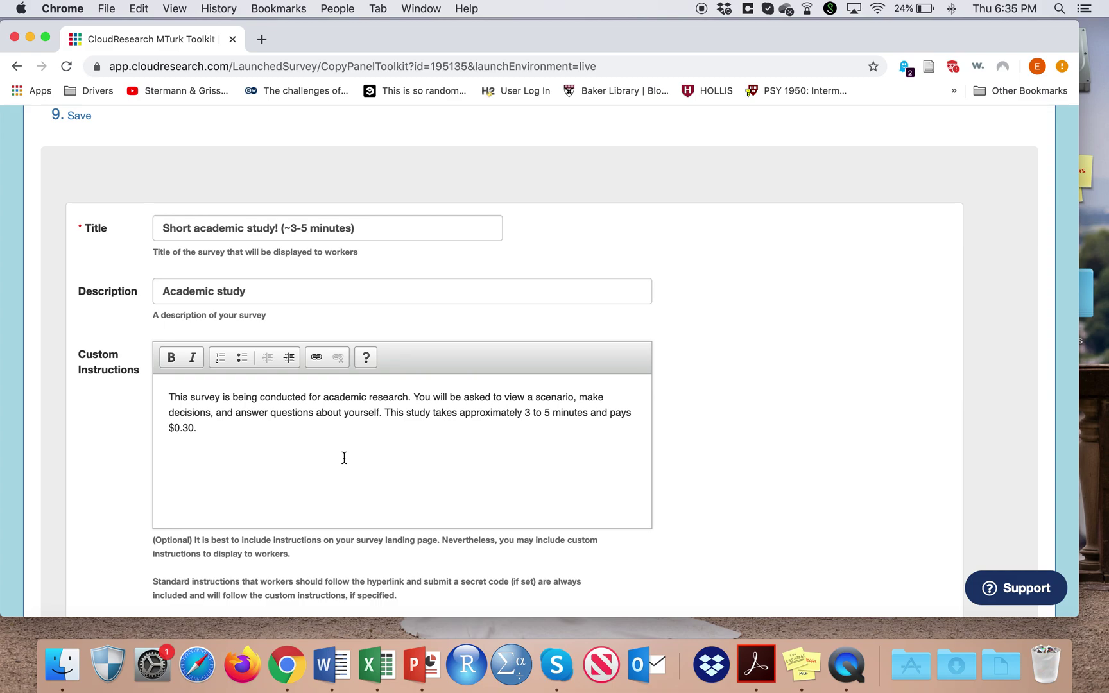
left_click_drag(168, 398, 384, 410)
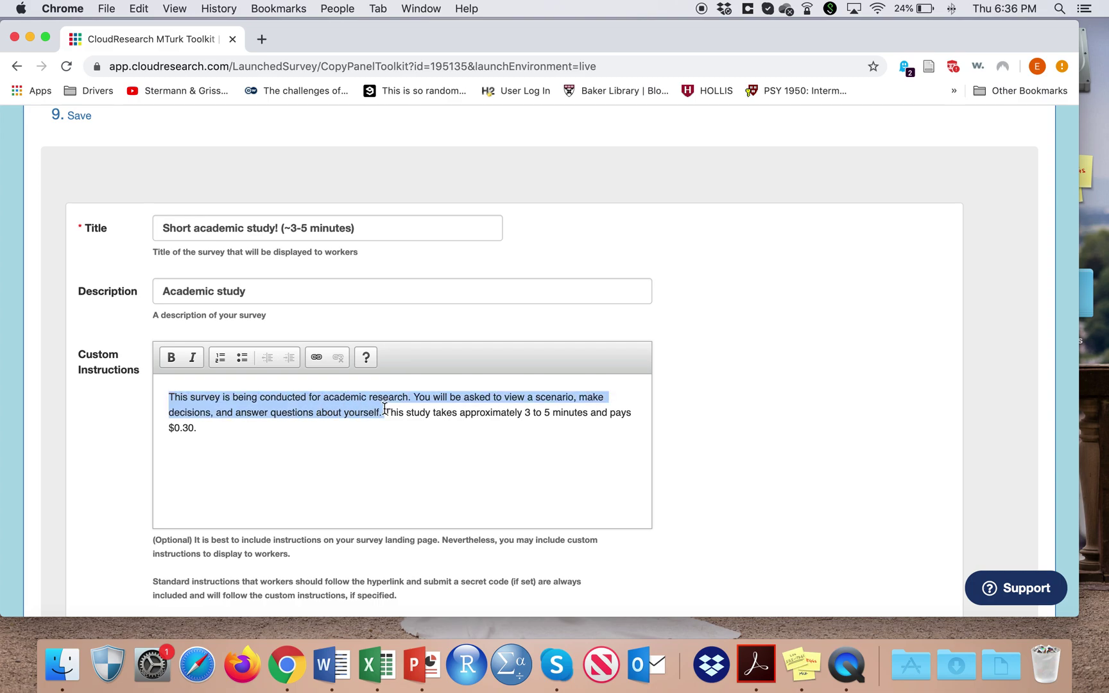
left_click_drag(389, 413, 591, 418)
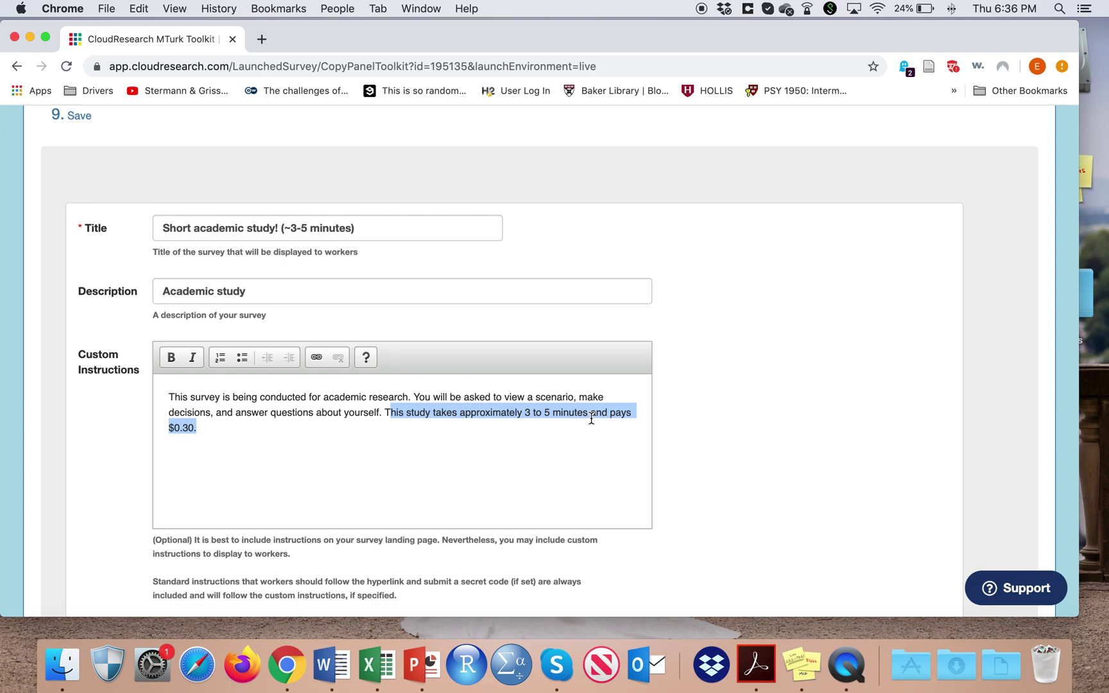
scroll(591, 417, "up", 5)
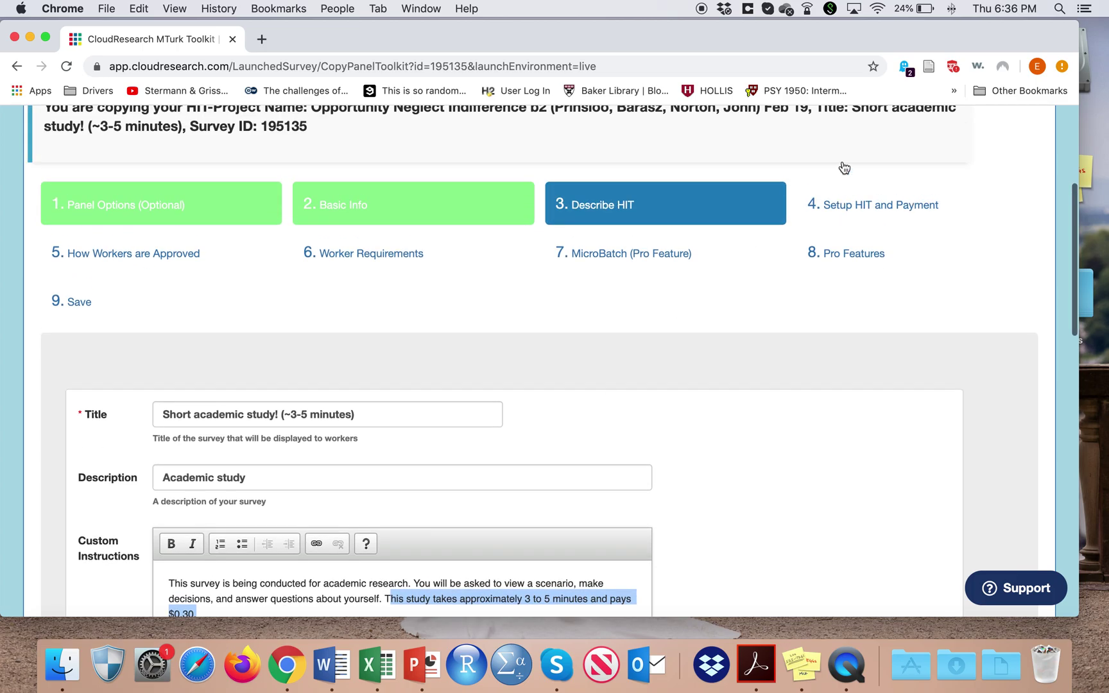
Step: Open Setup HIT and Payment and review the $0.30 pay and 4-minute expected completion time
left_click(862, 199)
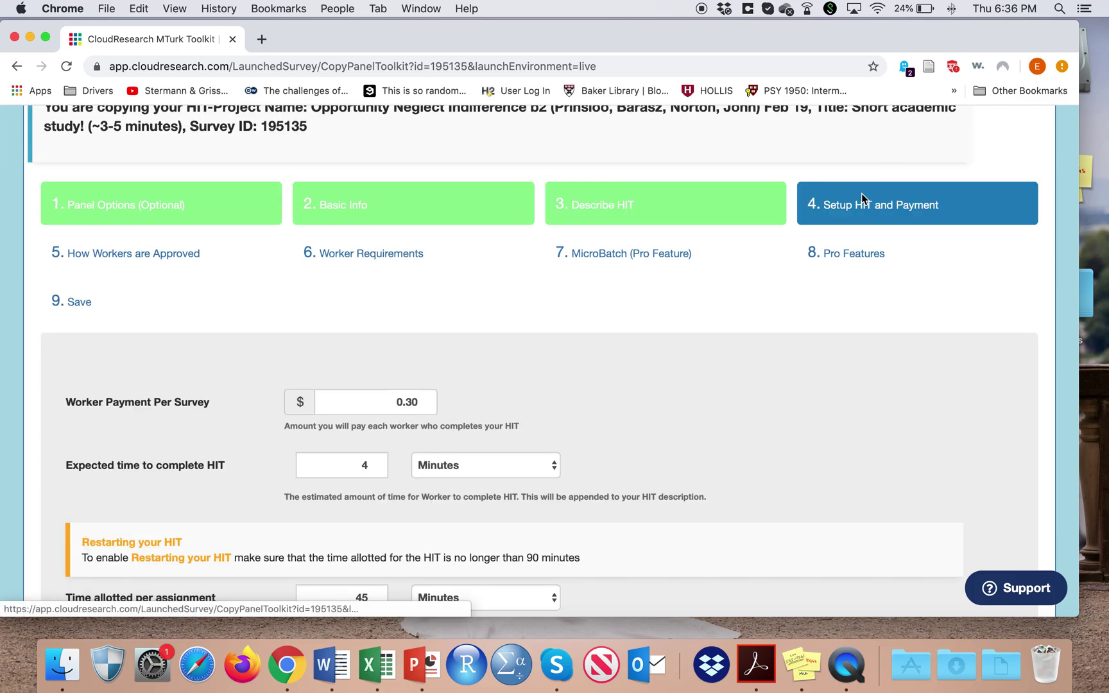
scroll(705, 401, "down", 3)
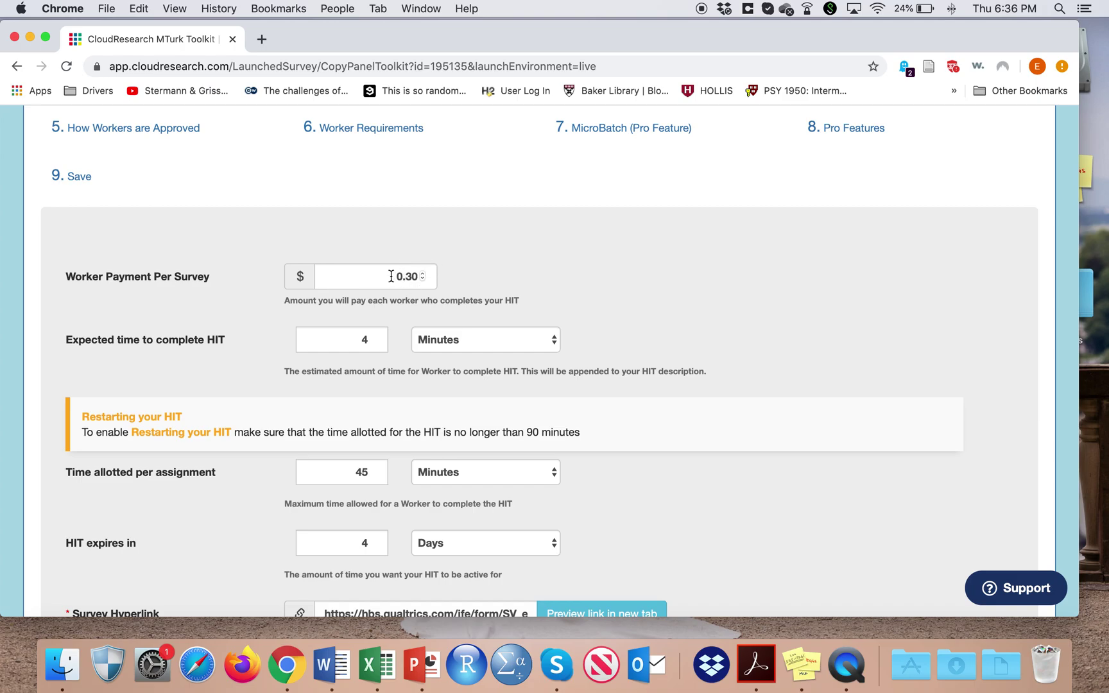
left_click(371, 333)
scroll(351, 369, "down", 4)
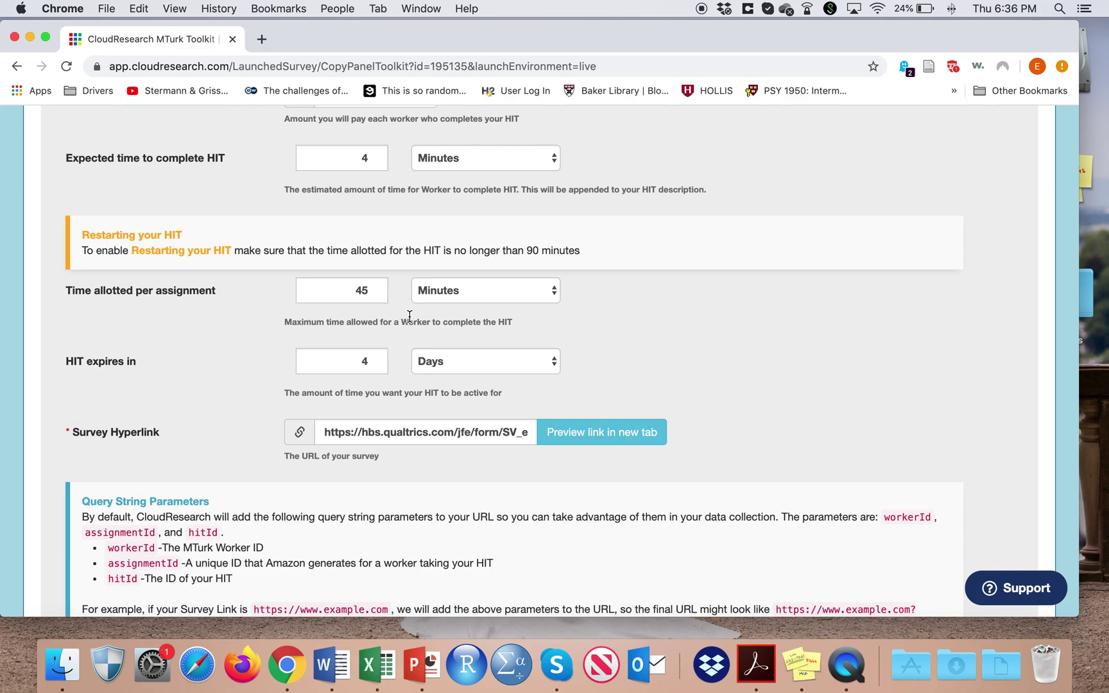
scroll(409, 316, "down", 2)
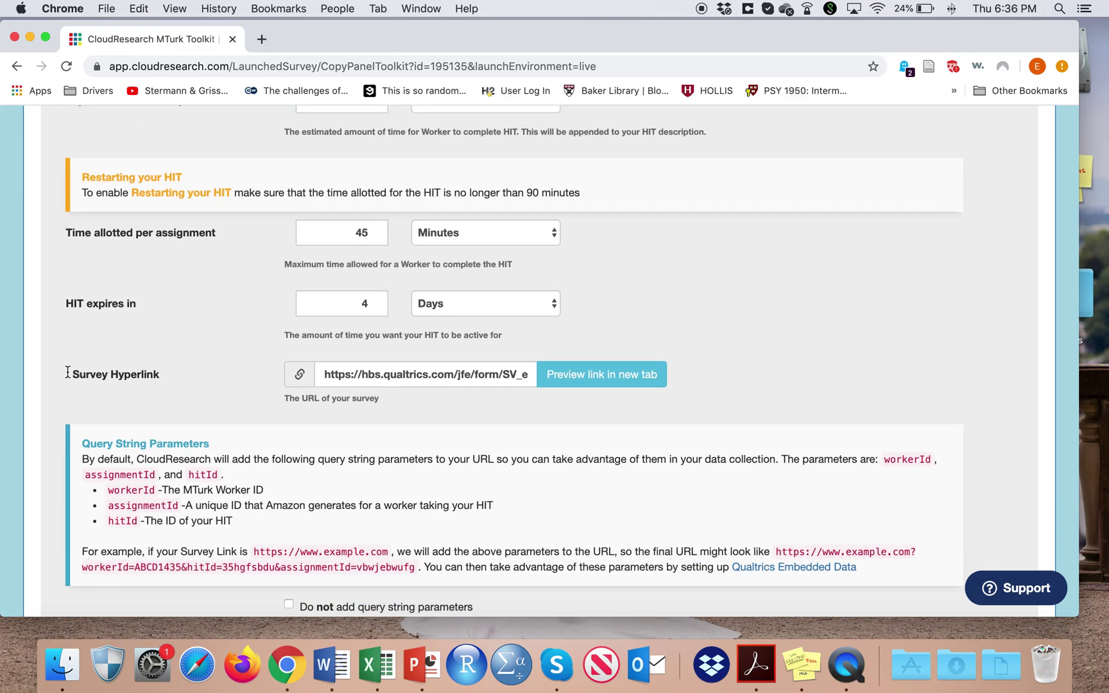
Step: Highlight the whole Survey Hyperlink URL and scroll on through the remaining payment fields
left_click_drag(66, 374, 174, 377)
triple_click(336, 374)
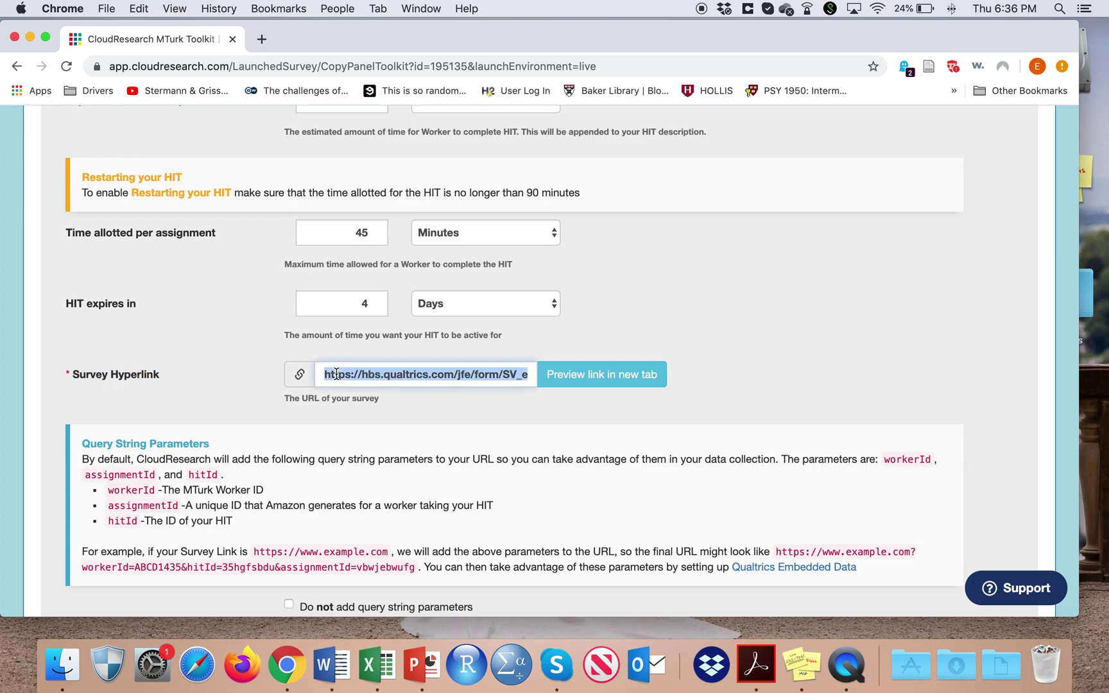
scroll(336, 374, "down", 2)
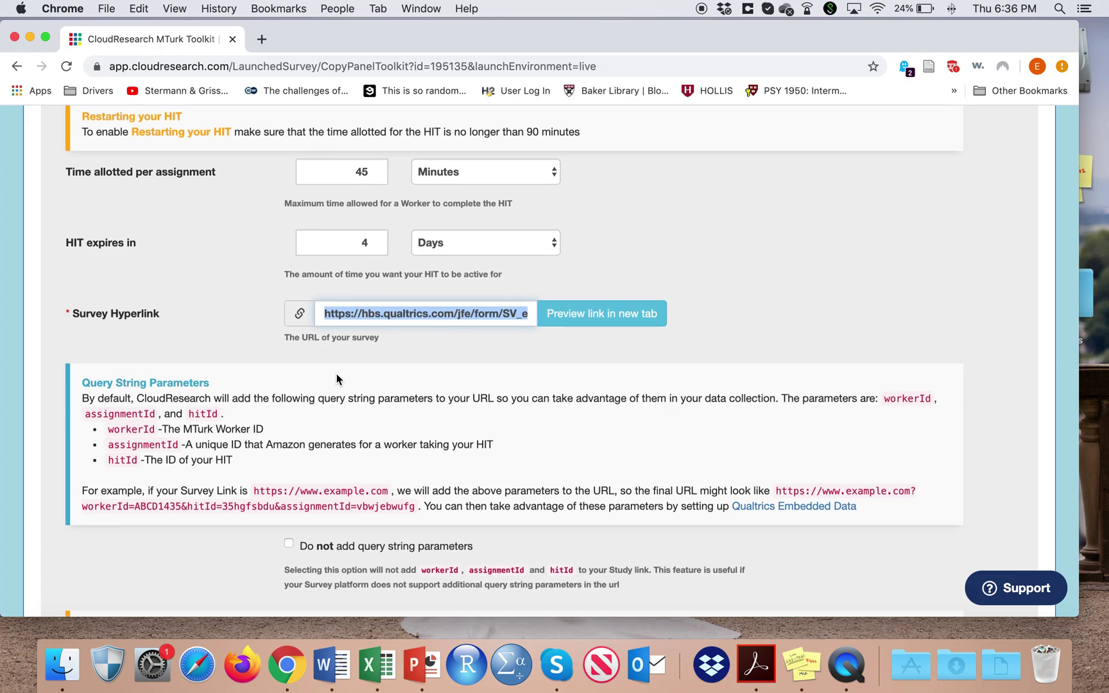
scroll(336, 374, "down", 3)
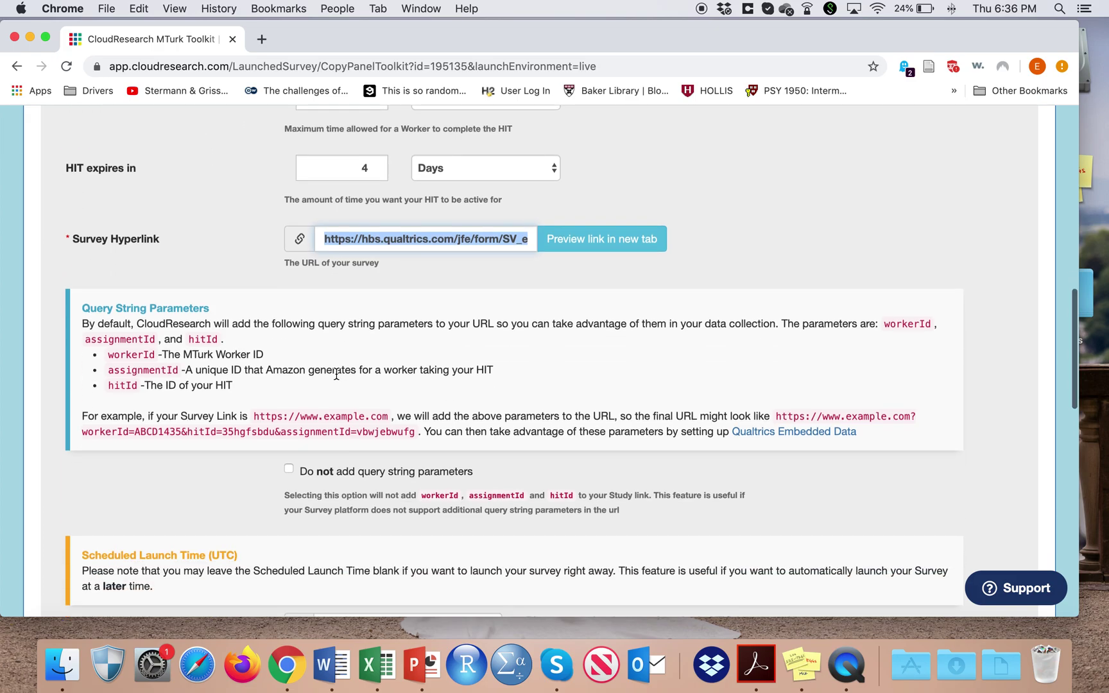
scroll(337, 374, "down", 8)
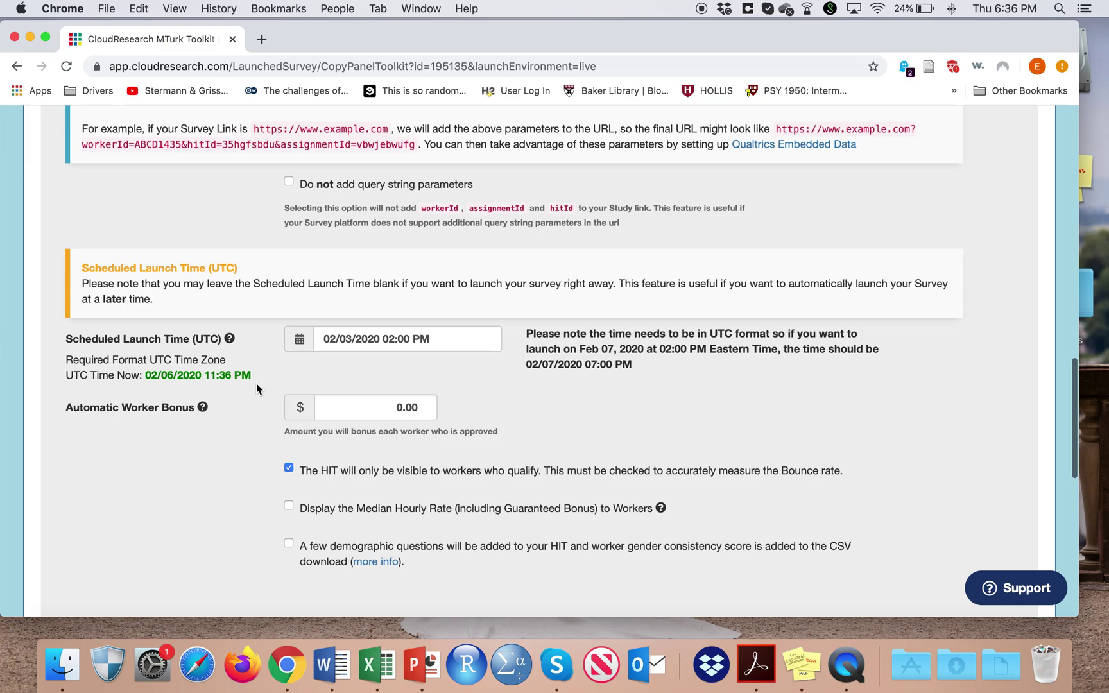
Step: Keep the launch time at 02/03/2020 02:00 PM (UTC) and the bonus at $0.00
scroll(251, 382, "down", 1)
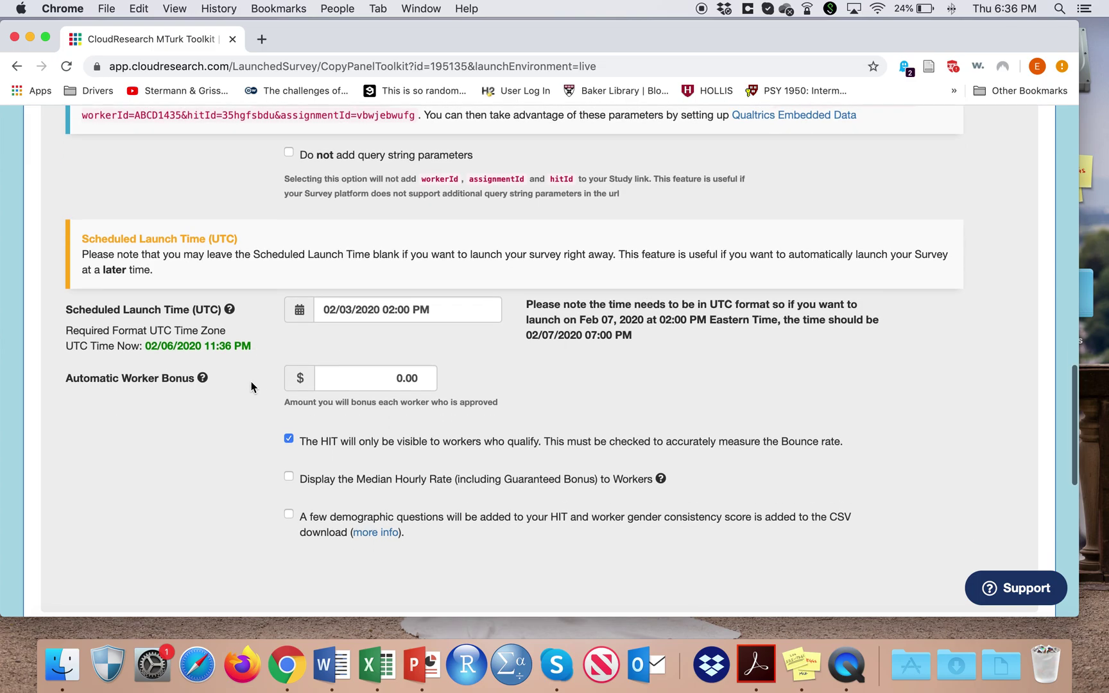
left_click(358, 313)
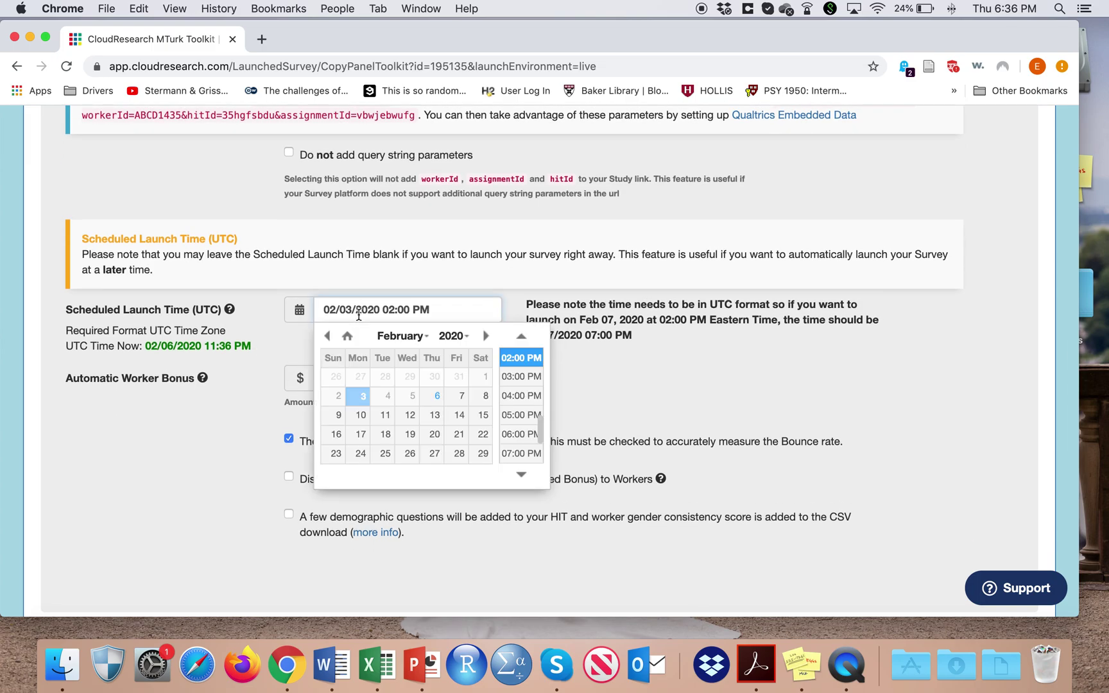
left_click(618, 357)
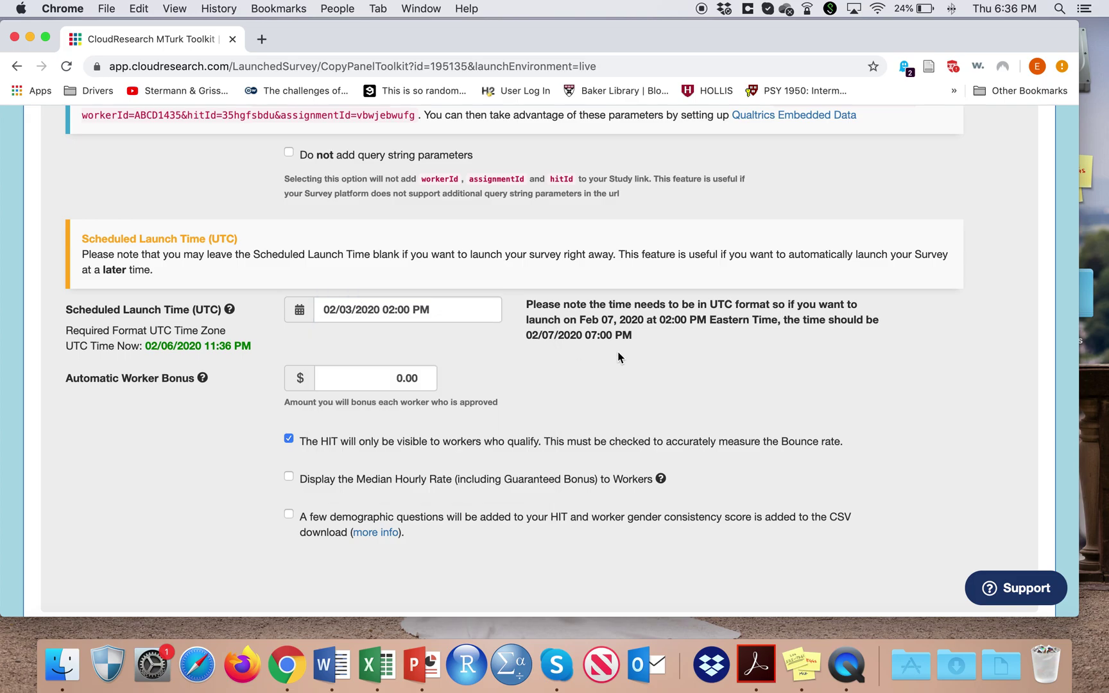
left_click_drag(708, 304, 775, 306)
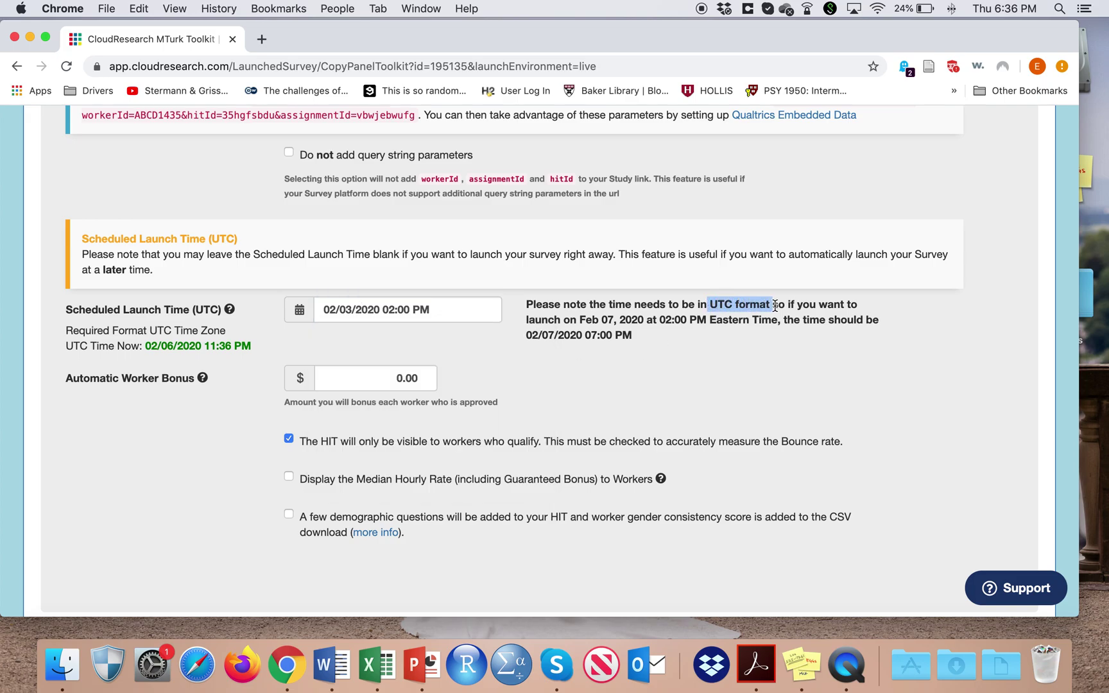
left_click(742, 375)
scroll(743, 376, "down", 2)
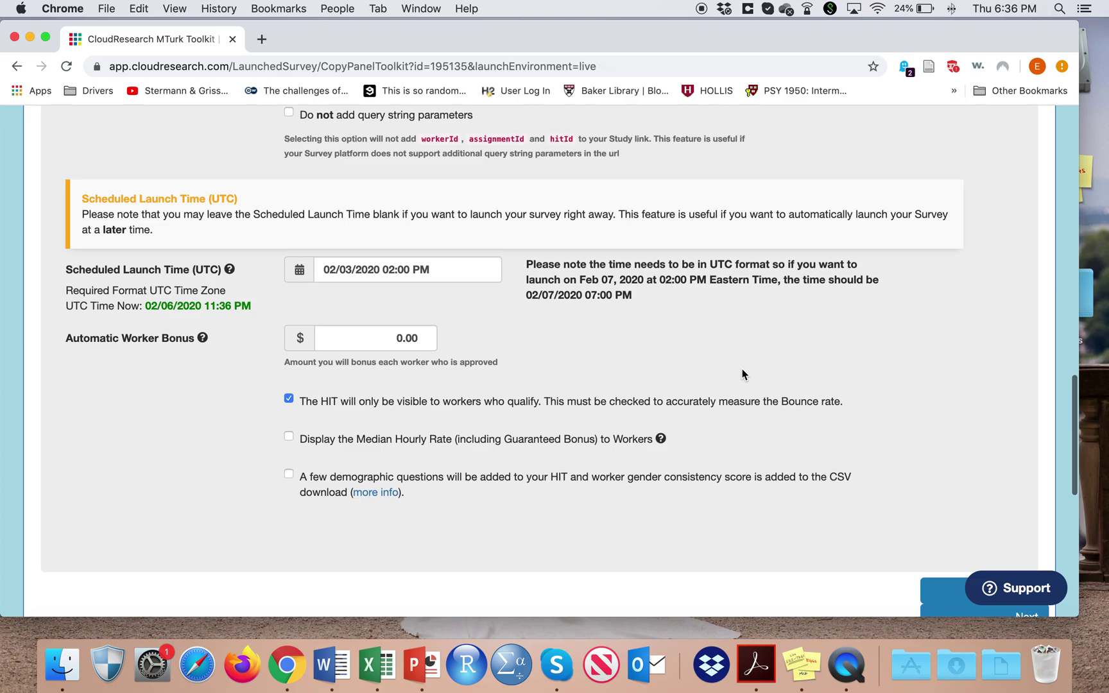
scroll(742, 376, "down", 1)
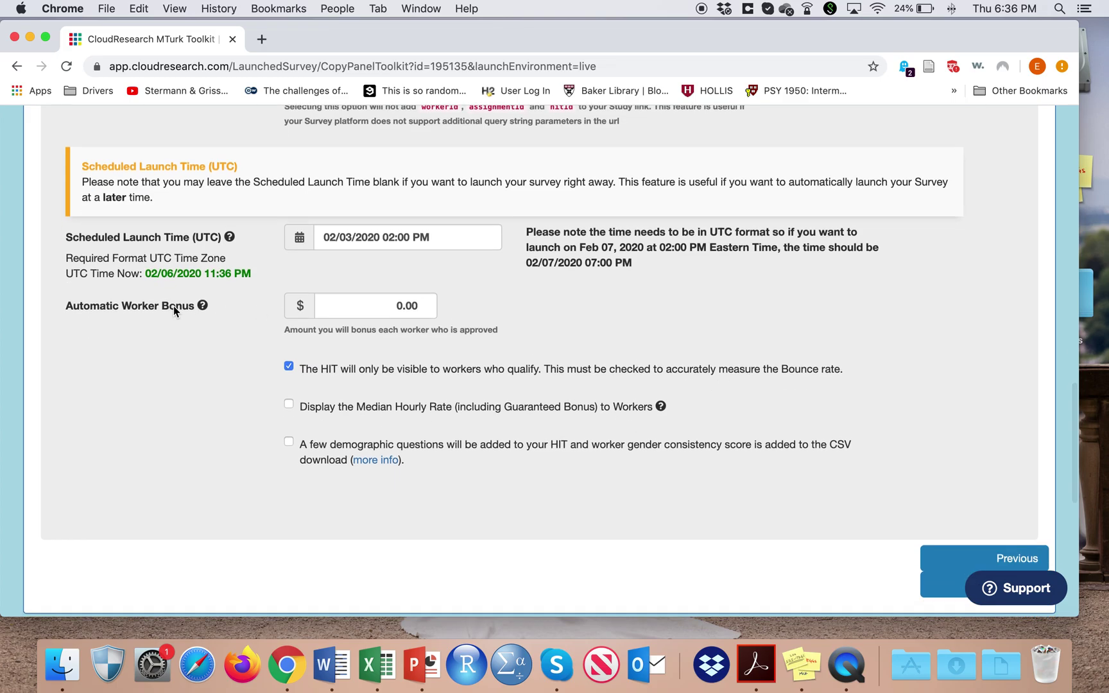
left_click_drag(67, 307, 218, 318)
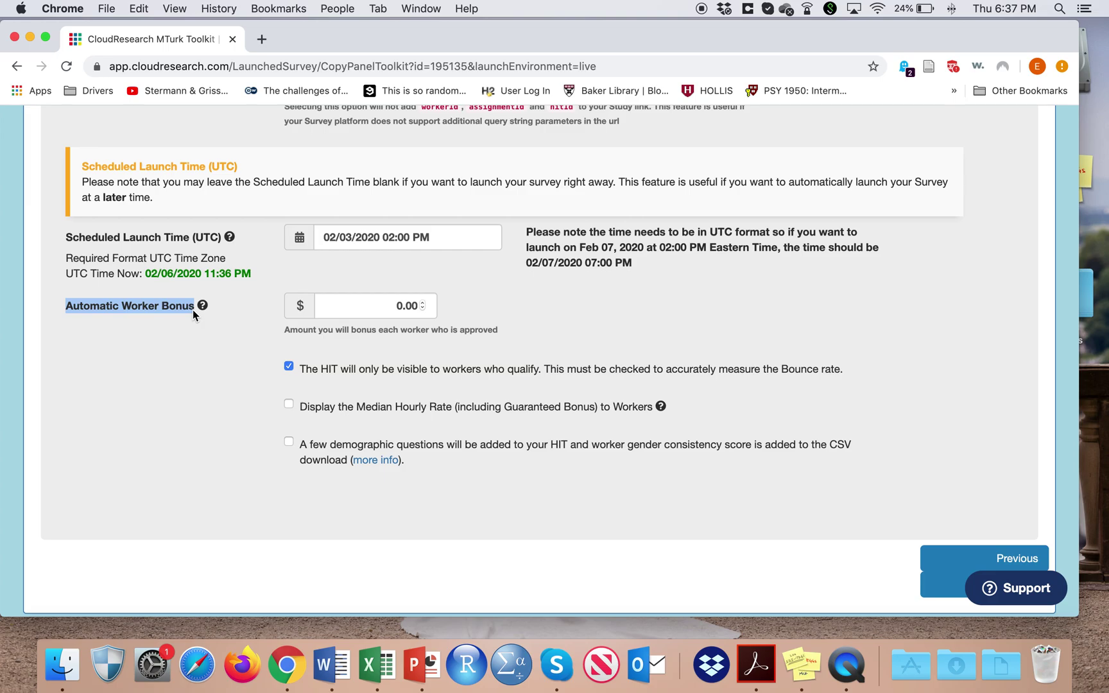
scroll(192, 309, "down", 1)
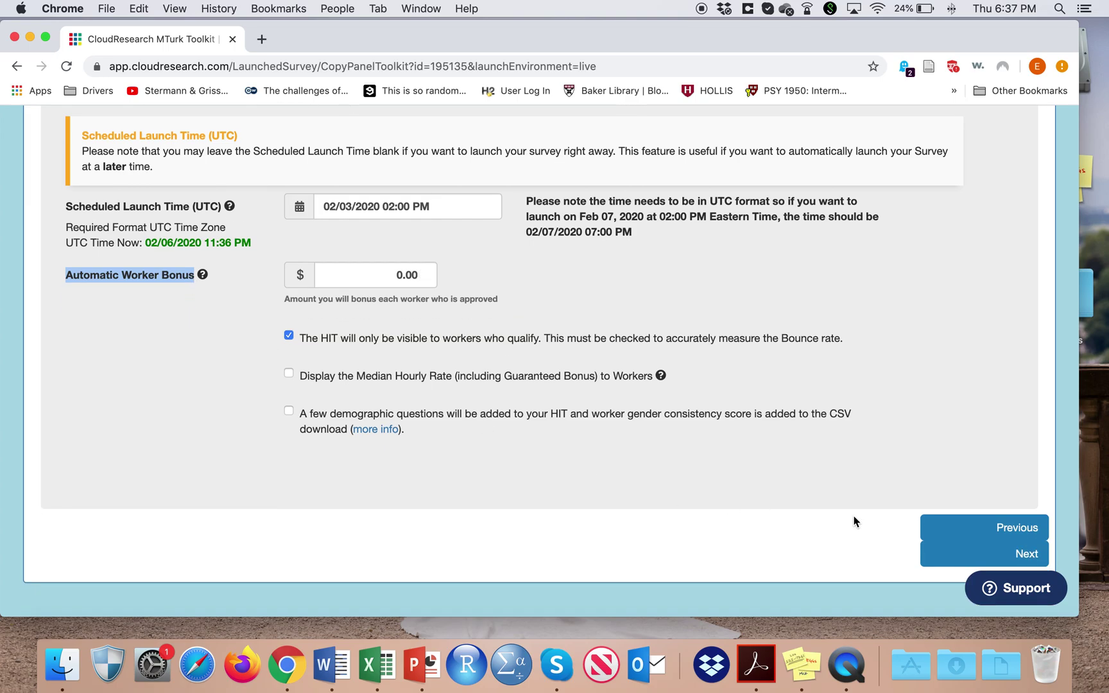
scroll(828, 512, "down", 1)
left_click(954, 536)
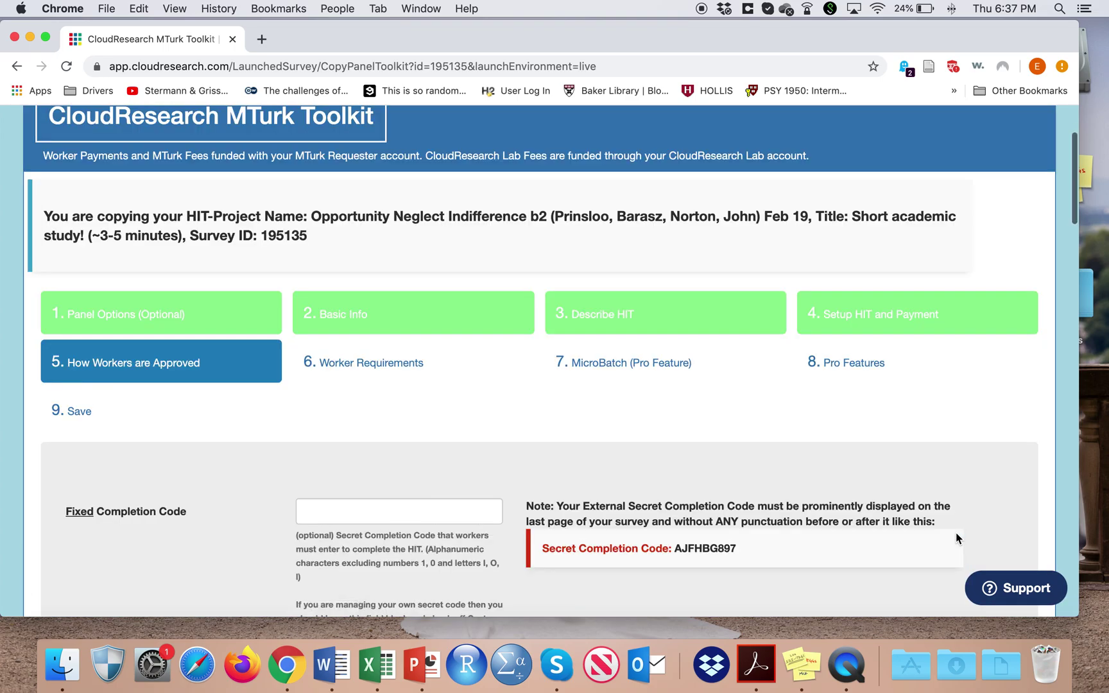
scroll(693, 410, "down", 6)
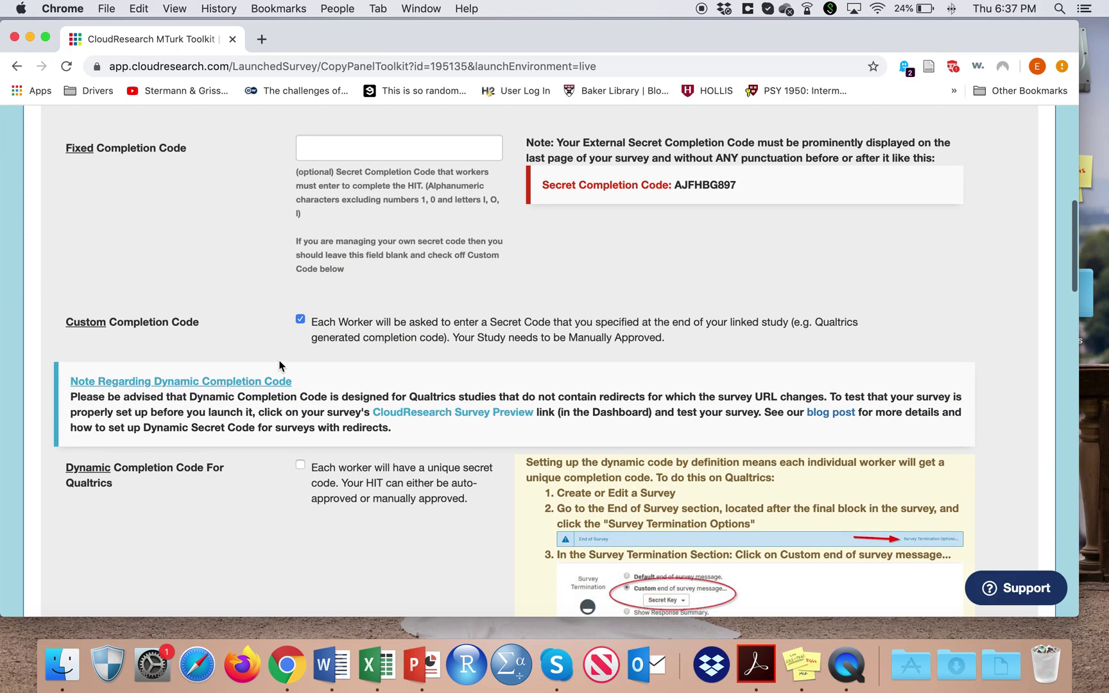
left_click_drag(61, 318, 196, 321)
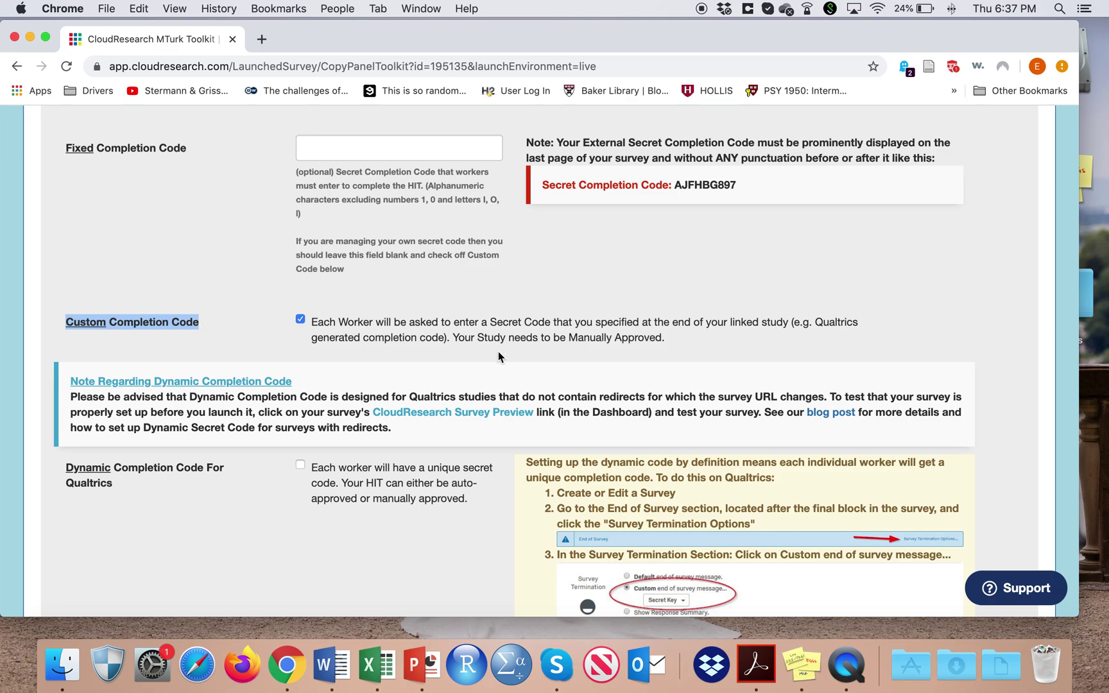
scroll(498, 357, "up", 2)
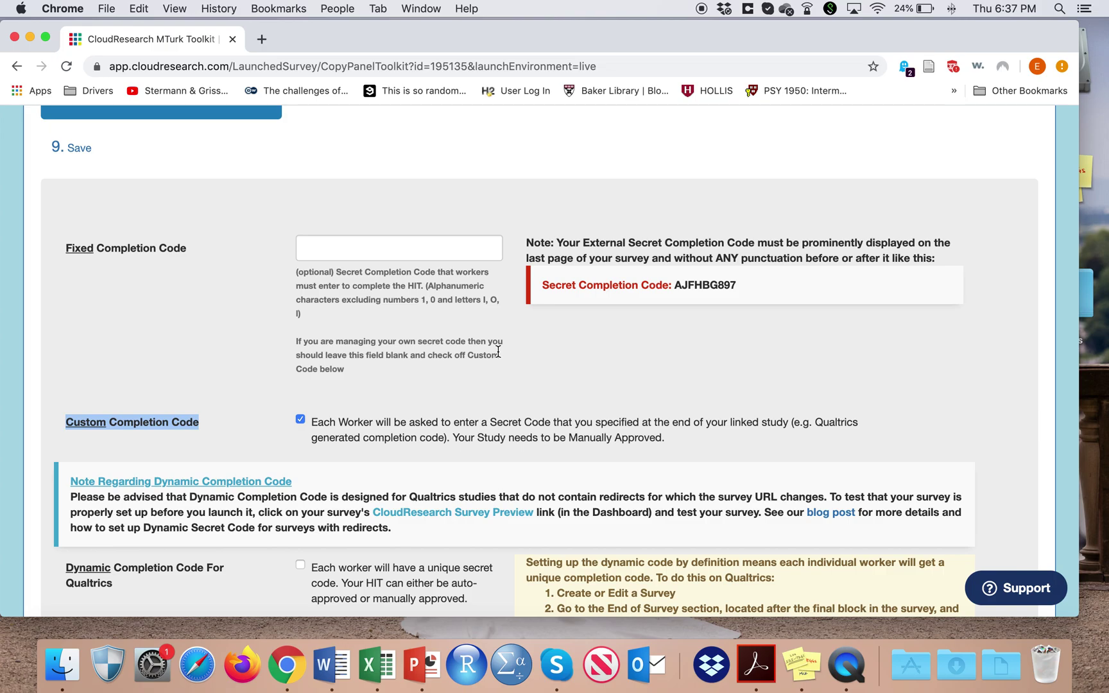
scroll(498, 352, "down", 2)
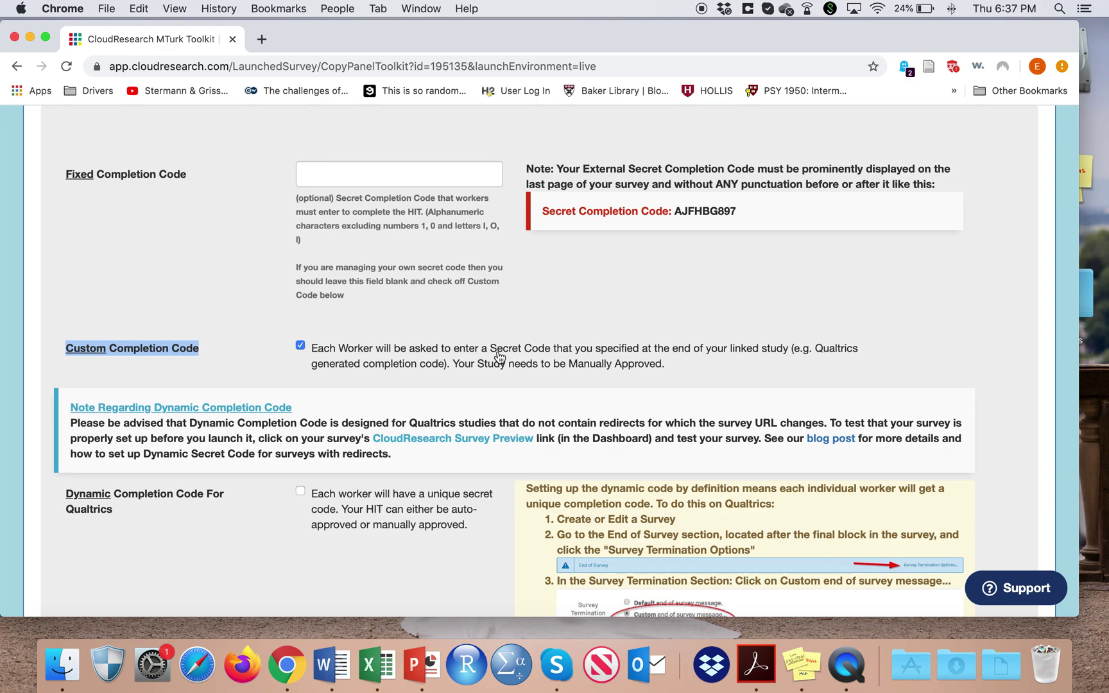
scroll(499, 357, "down", 2)
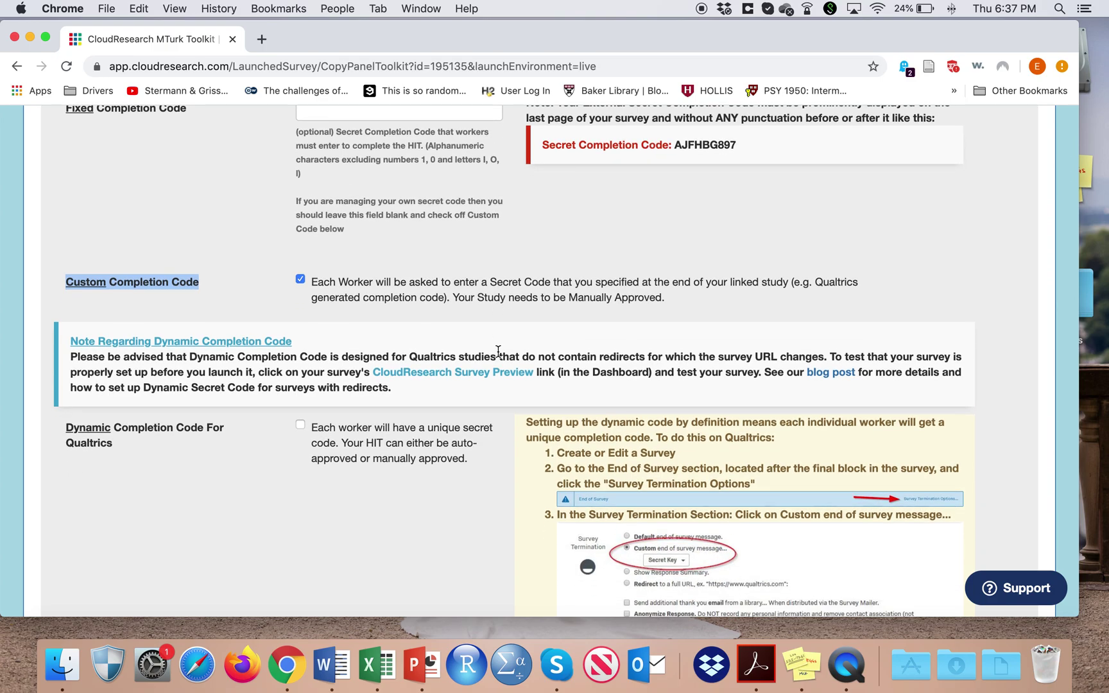
scroll(498, 351, "down", 15)
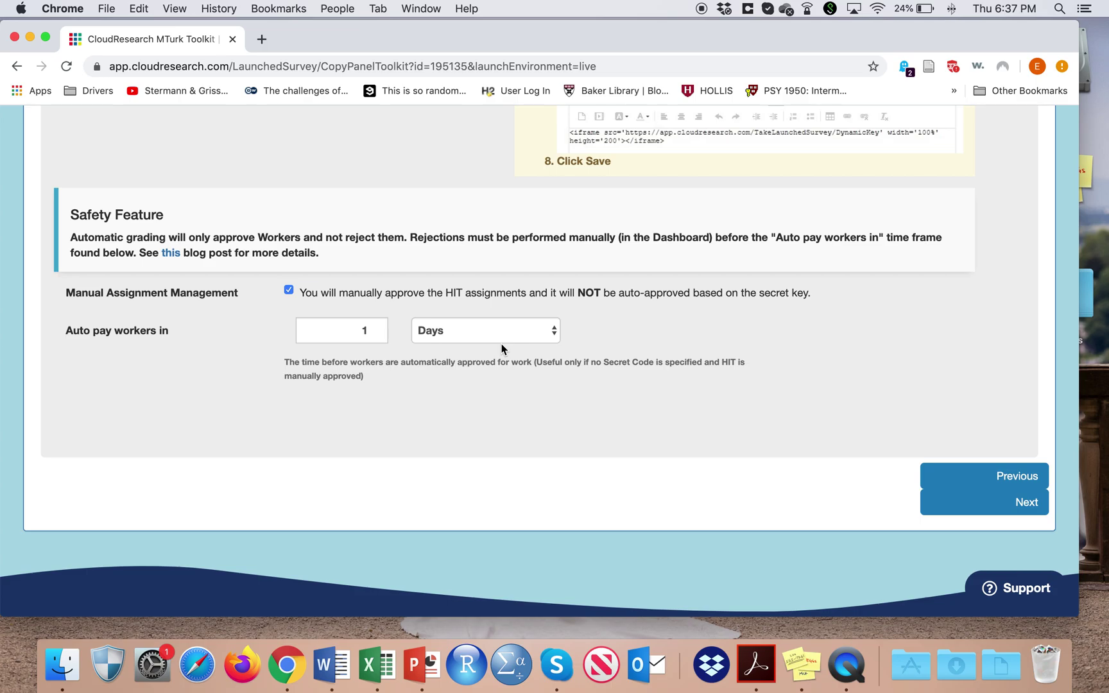
left_click(962, 513)
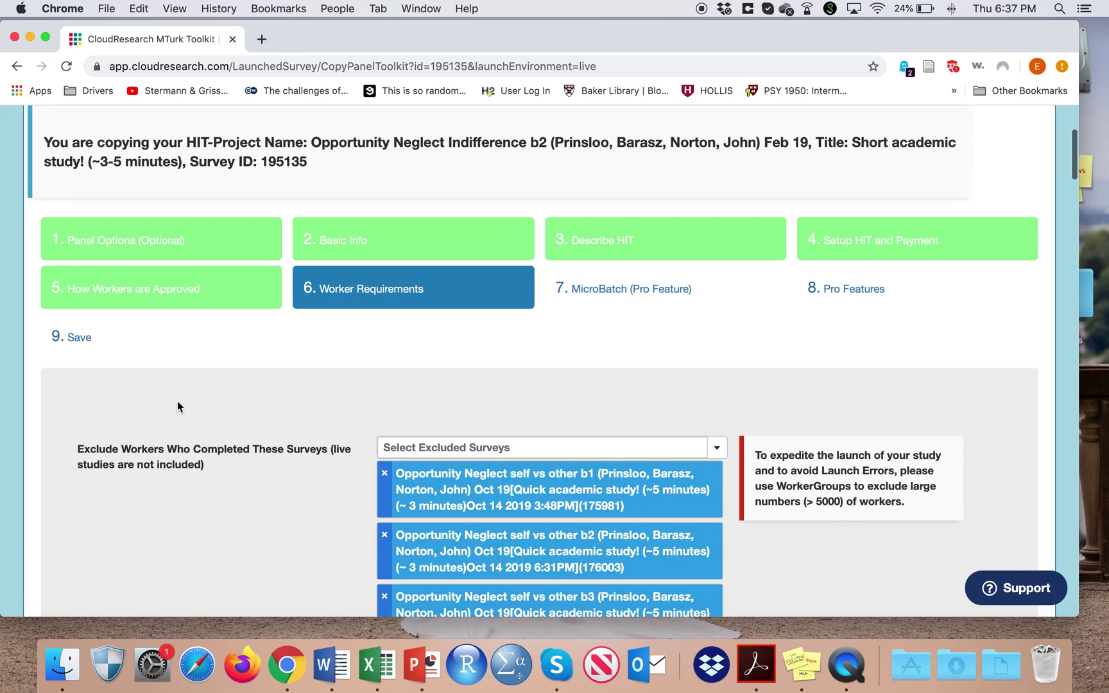
Step: Scroll through the unchanged excluded prior surveys, then go to step 7, MicroBatch (Pro Feature)
scroll(178, 405, "down", 3)
scroll(178, 405, "down", 3)
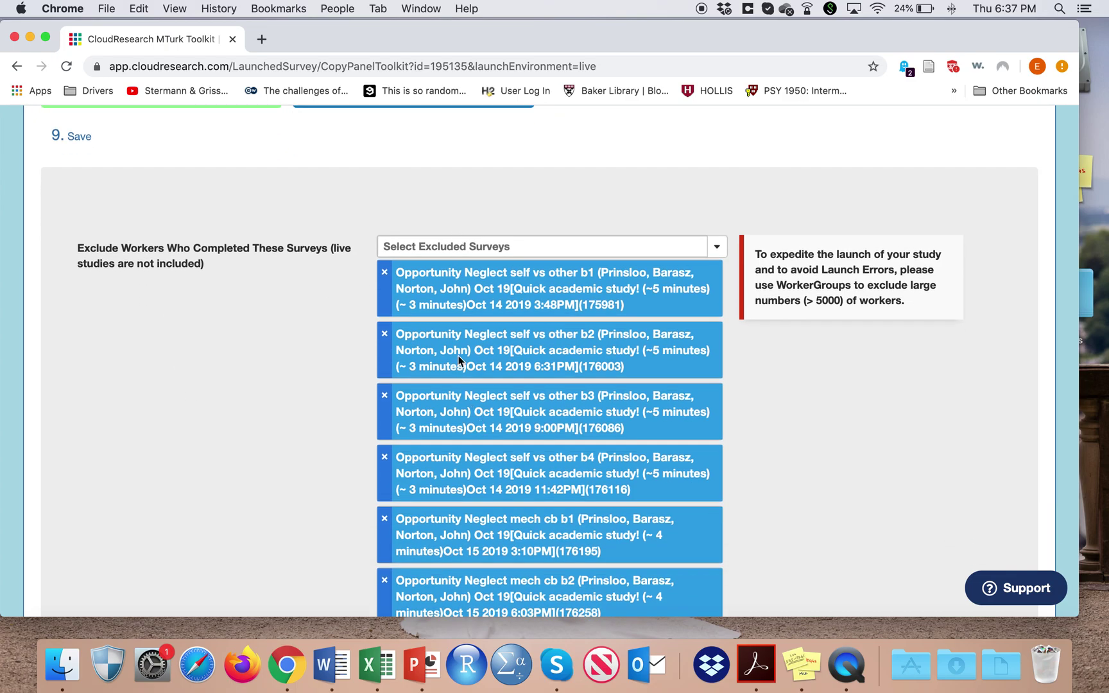
scroll(491, 441, "down", 2)
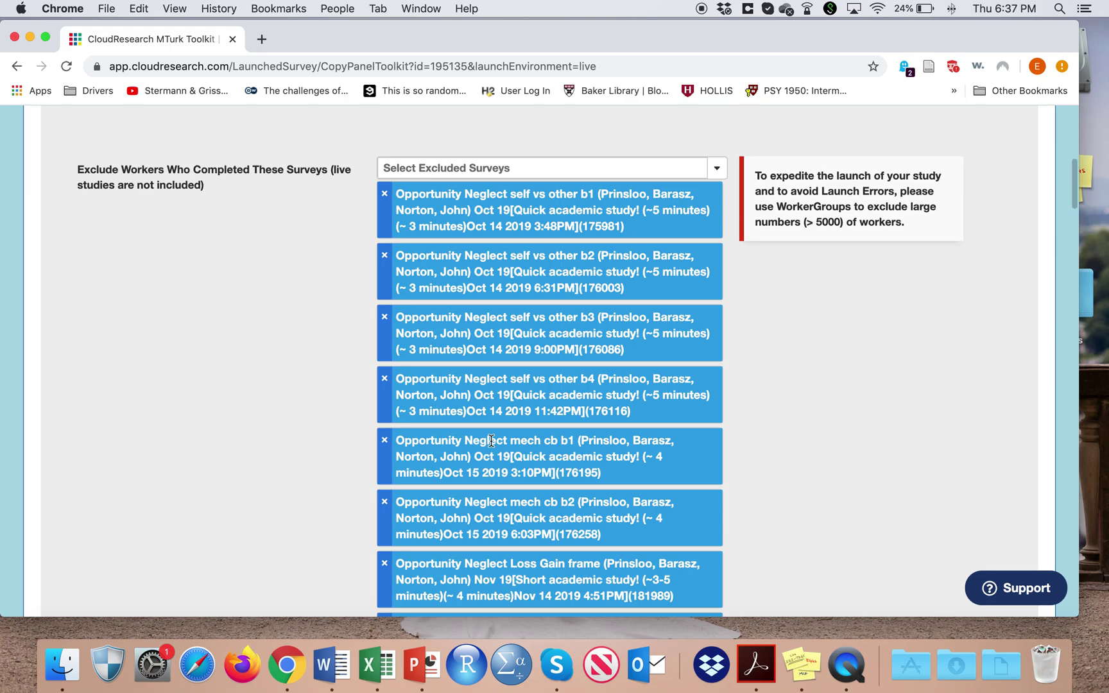
scroll(491, 440, "down", 10)
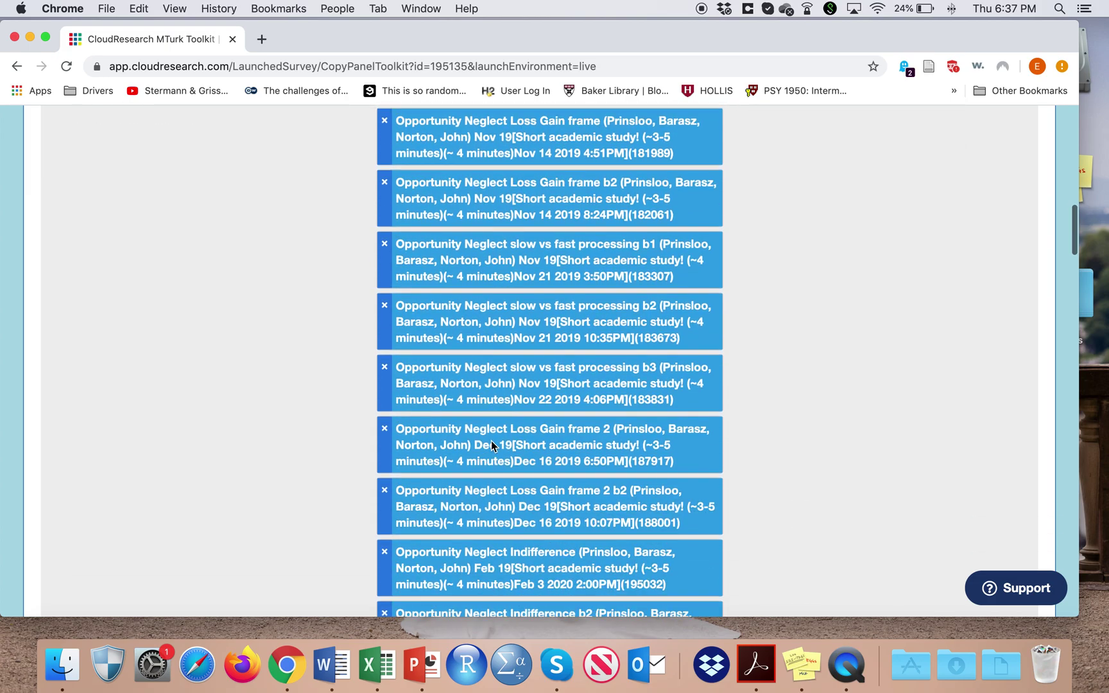
scroll(491, 440, "up", 15)
left_click(629, 453)
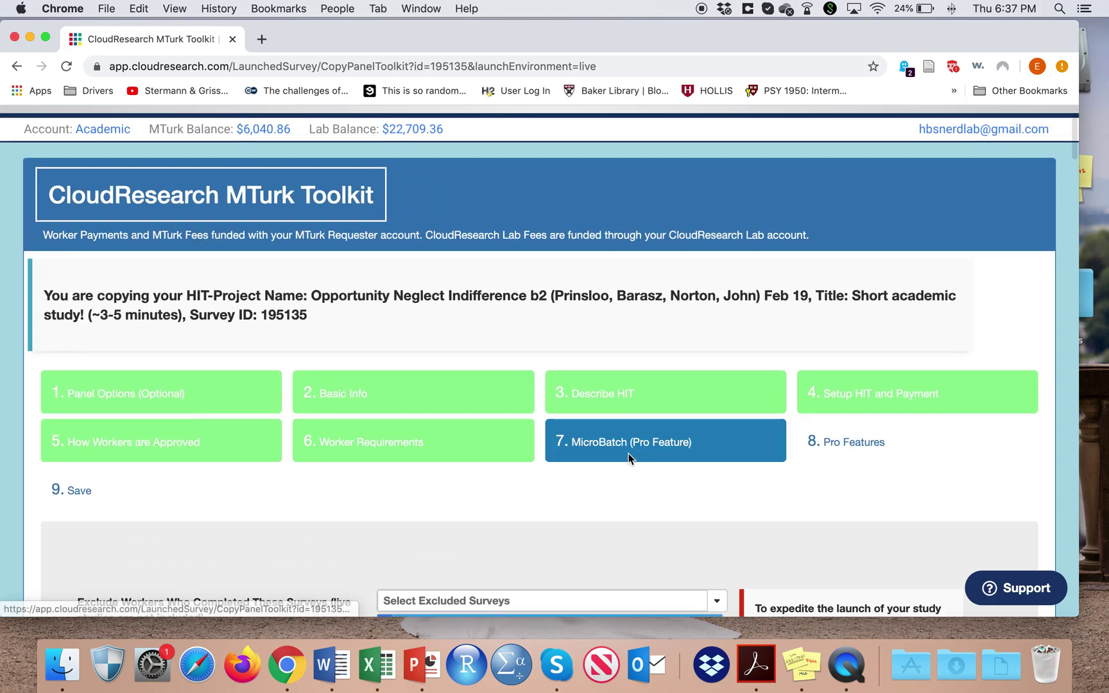
scroll(628, 453, "down", 1)
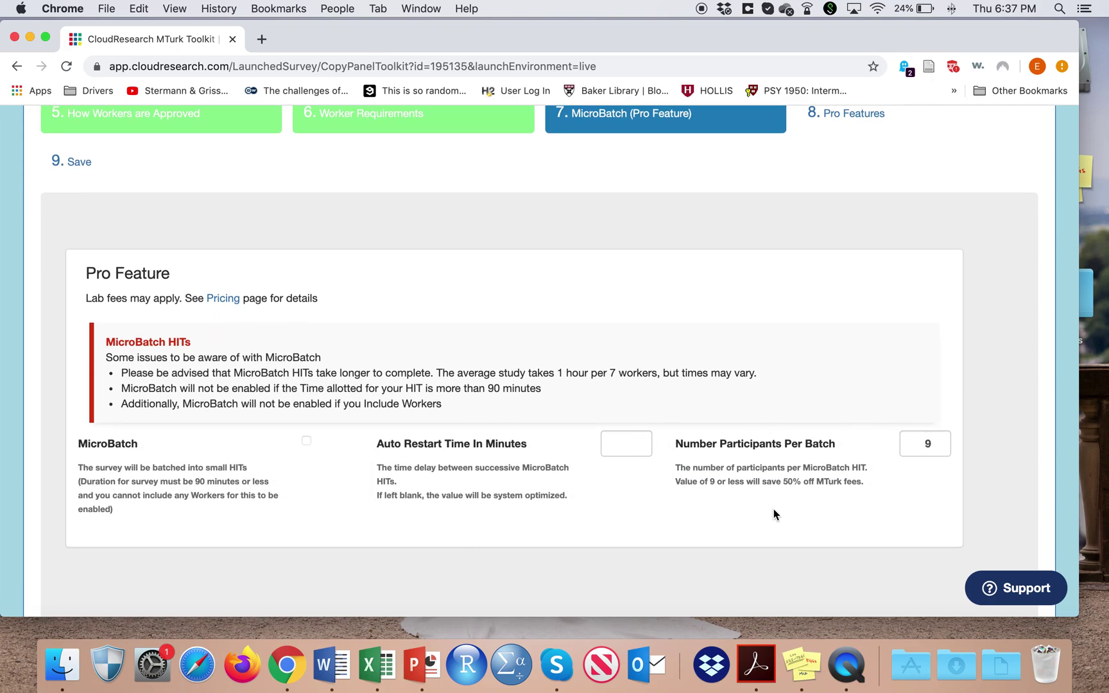
scroll(776, 506, "up", 1)
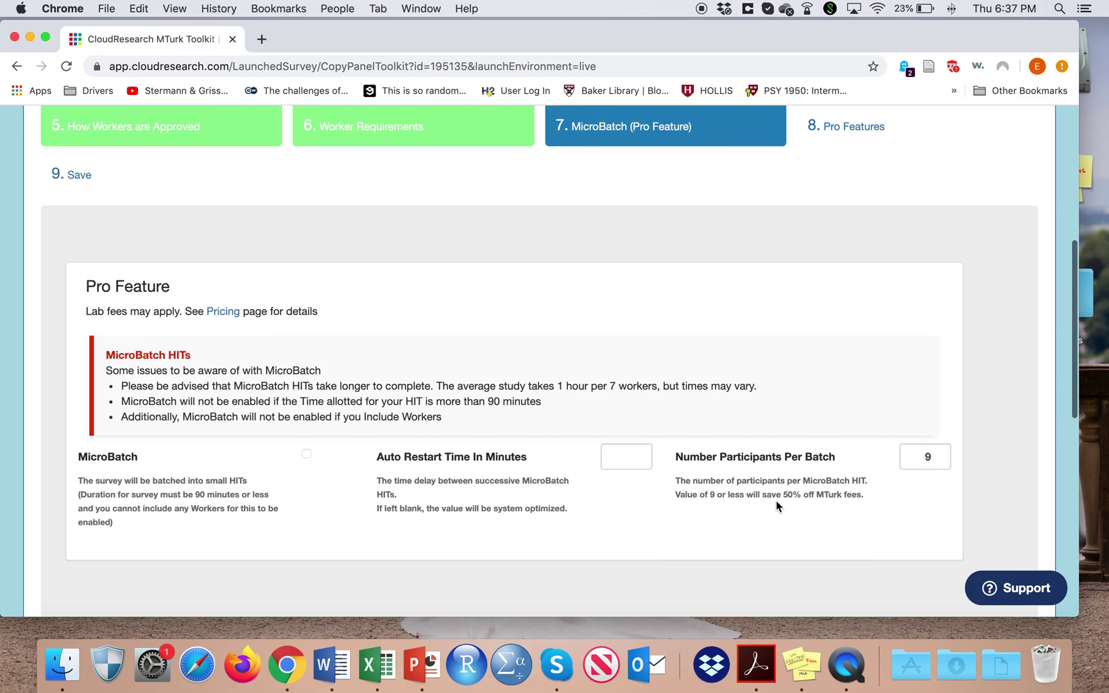
scroll(777, 500, "down", 1)
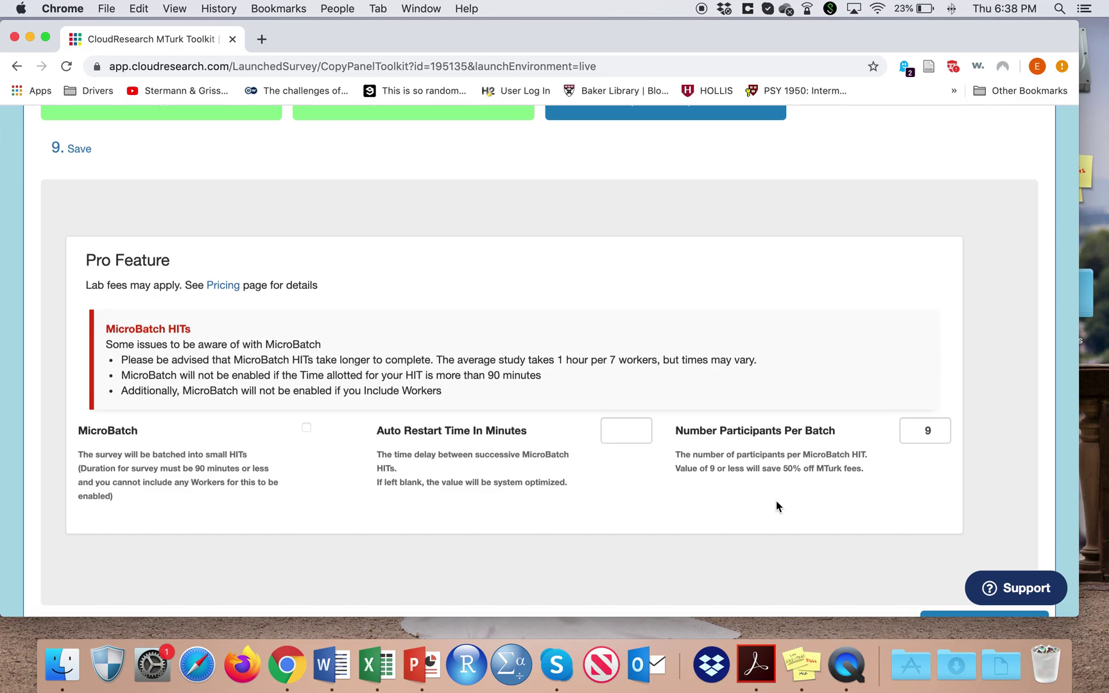
scroll(776, 501, "up", 1)
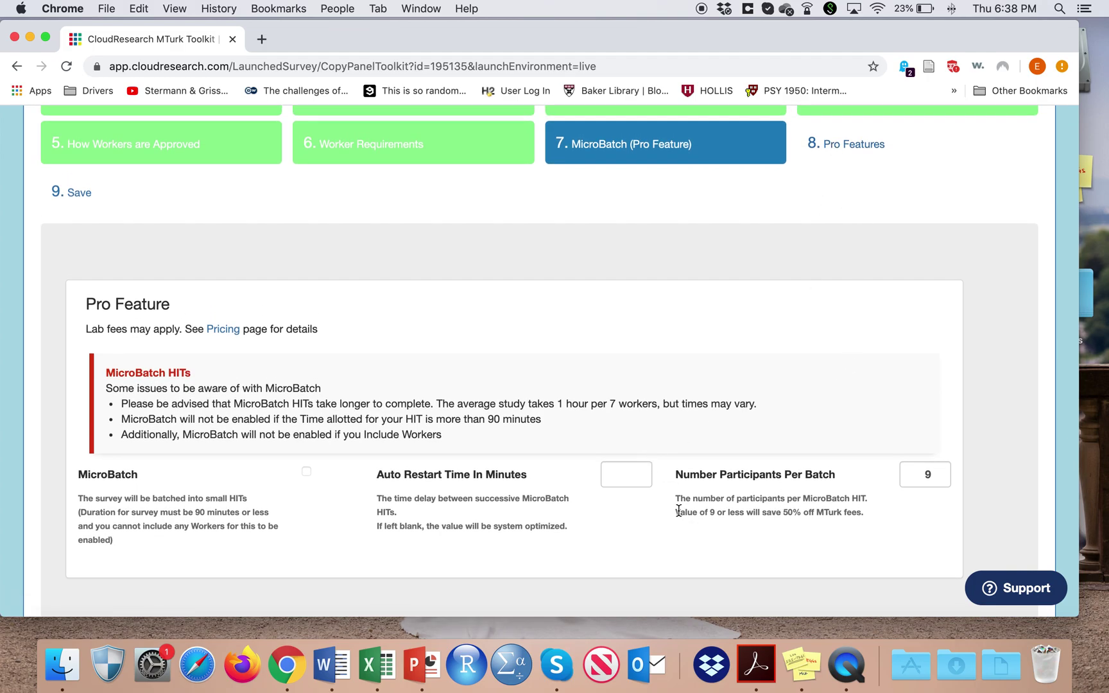
left_click_drag(678, 510, 796, 511)
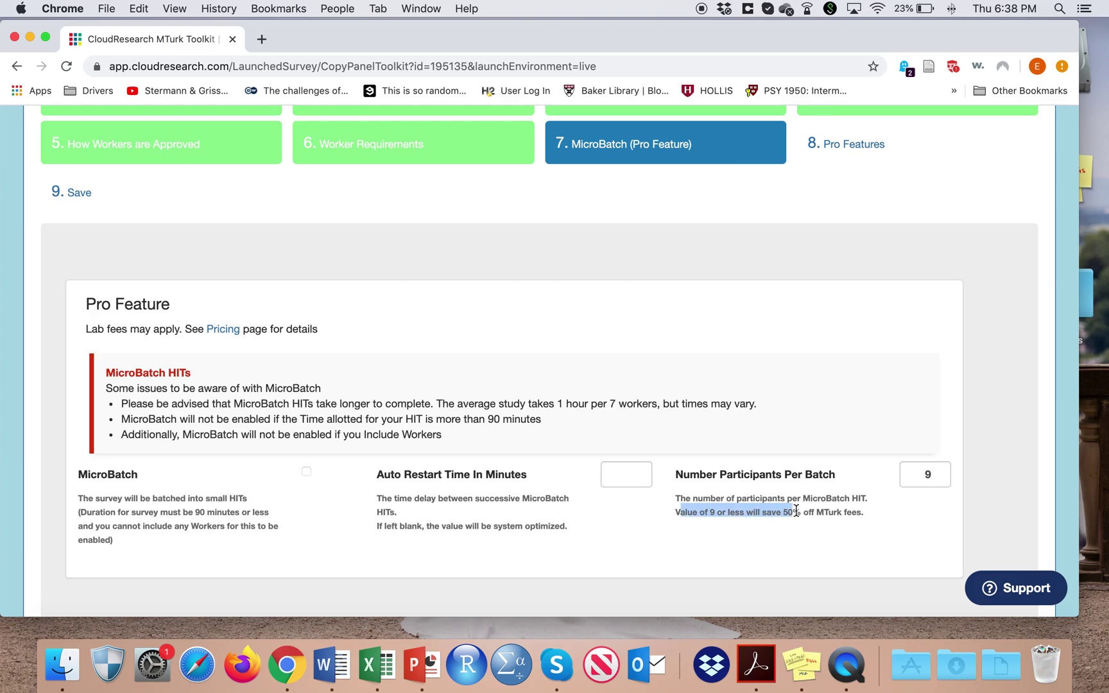
left_click(839, 148)
Step: Review the Pro Features, highlighting Verify Worker Country and State Location and the HyperBatch description
scroll(341, 368, "down", 3)
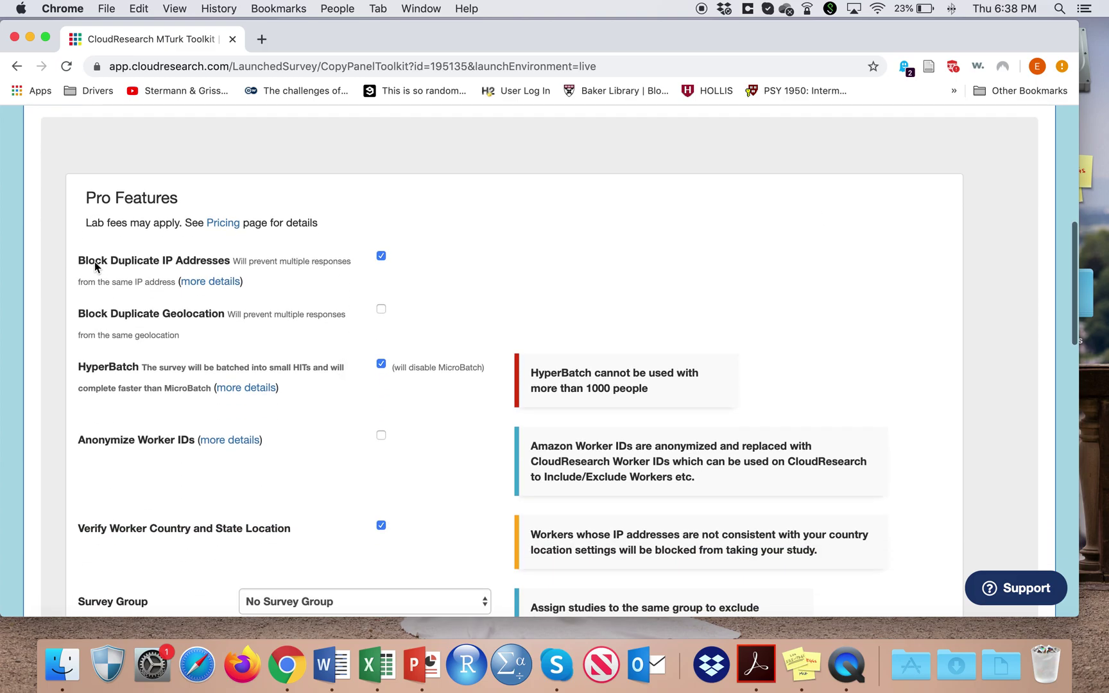
left_click_drag(80, 260, 225, 262)
scroll(228, 263, "down", 1)
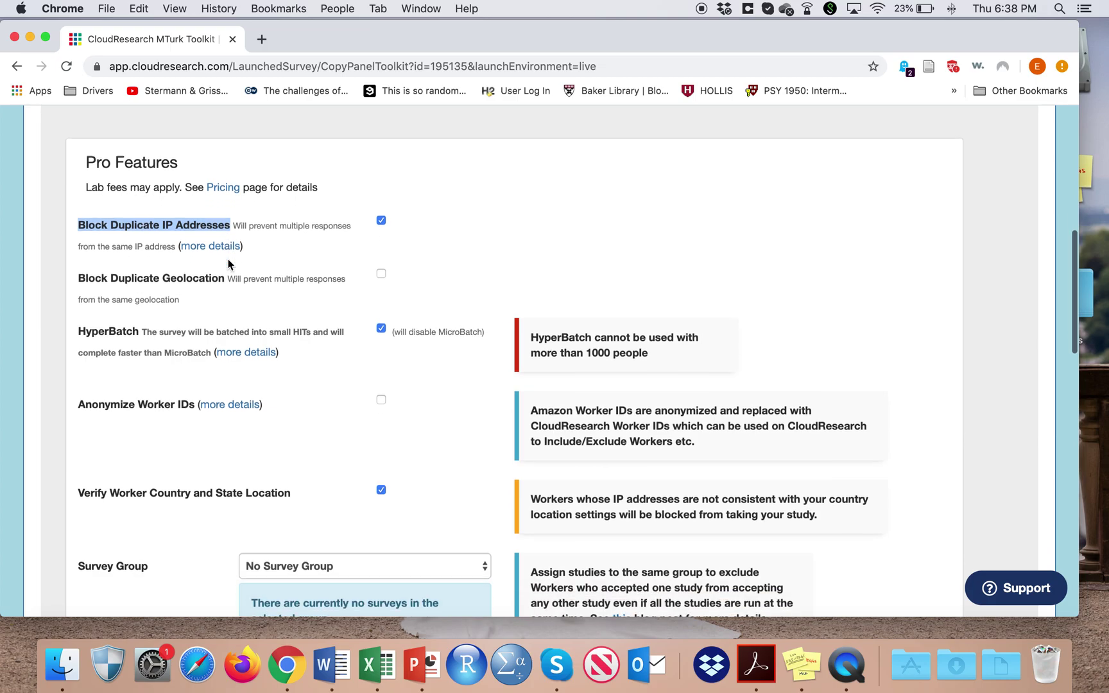
left_click_drag(80, 492, 290, 492)
scroll(297, 496, "down", 2)
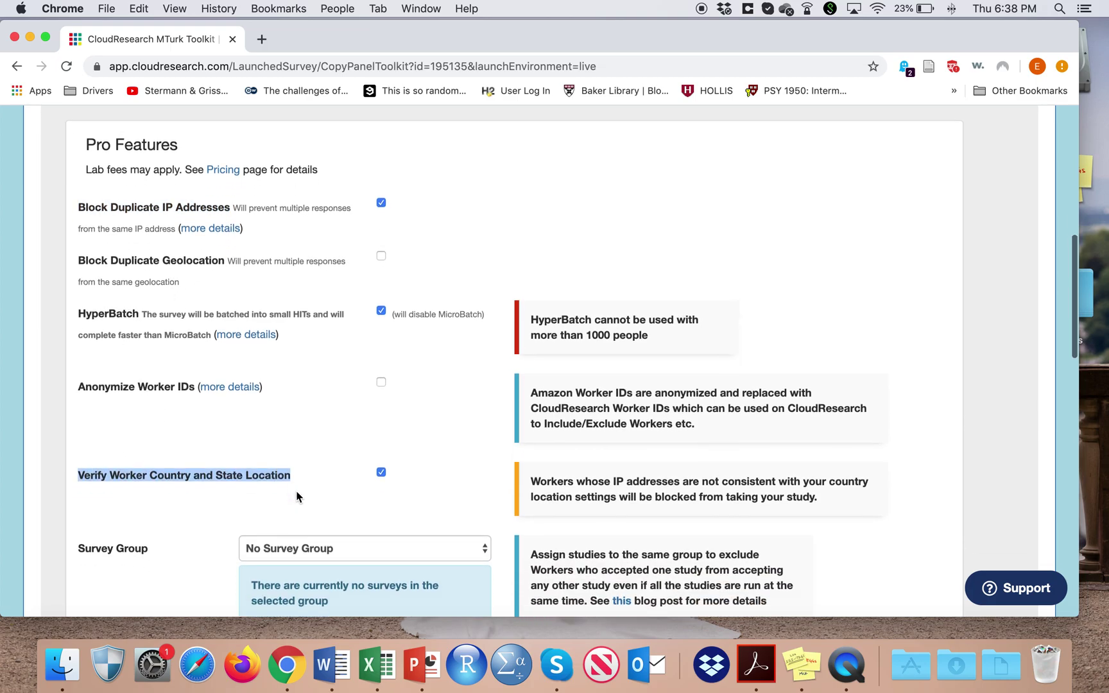
scroll(297, 496, "down", 1)
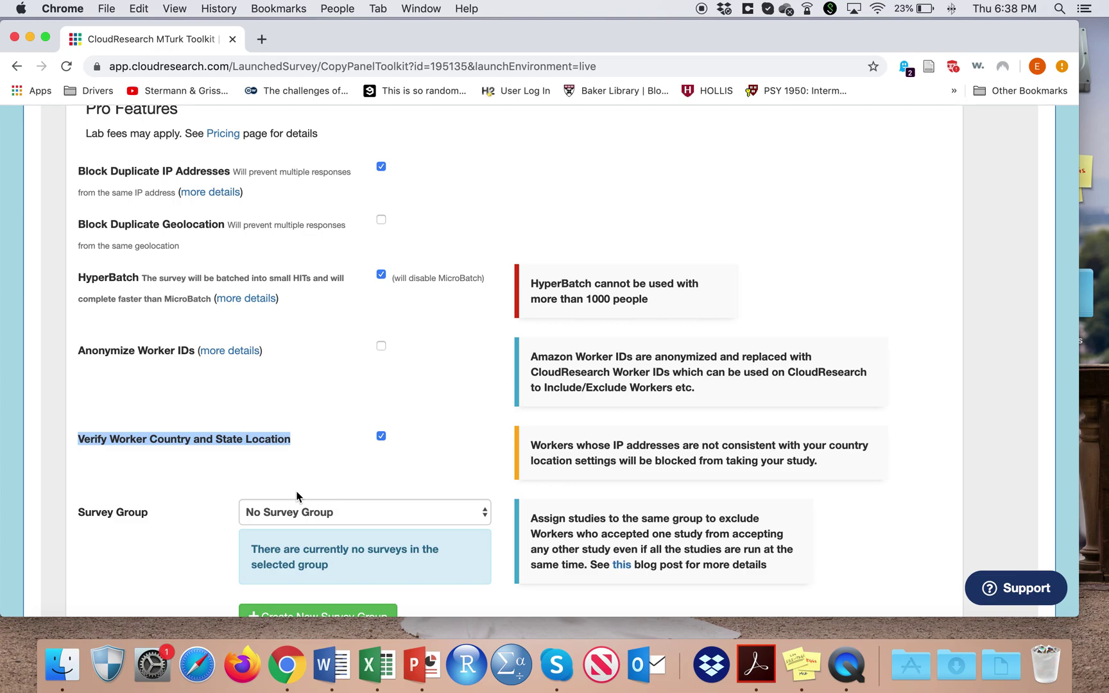
scroll(297, 496, "down", 1)
left_click(335, 408)
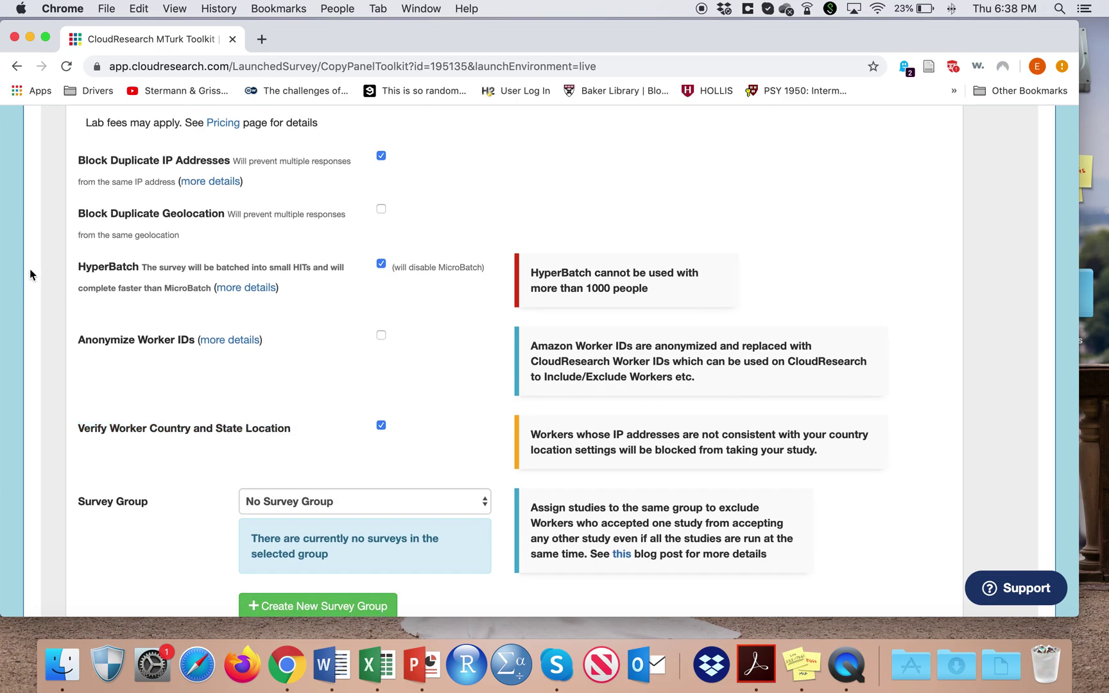
left_click_drag(76, 269, 212, 290)
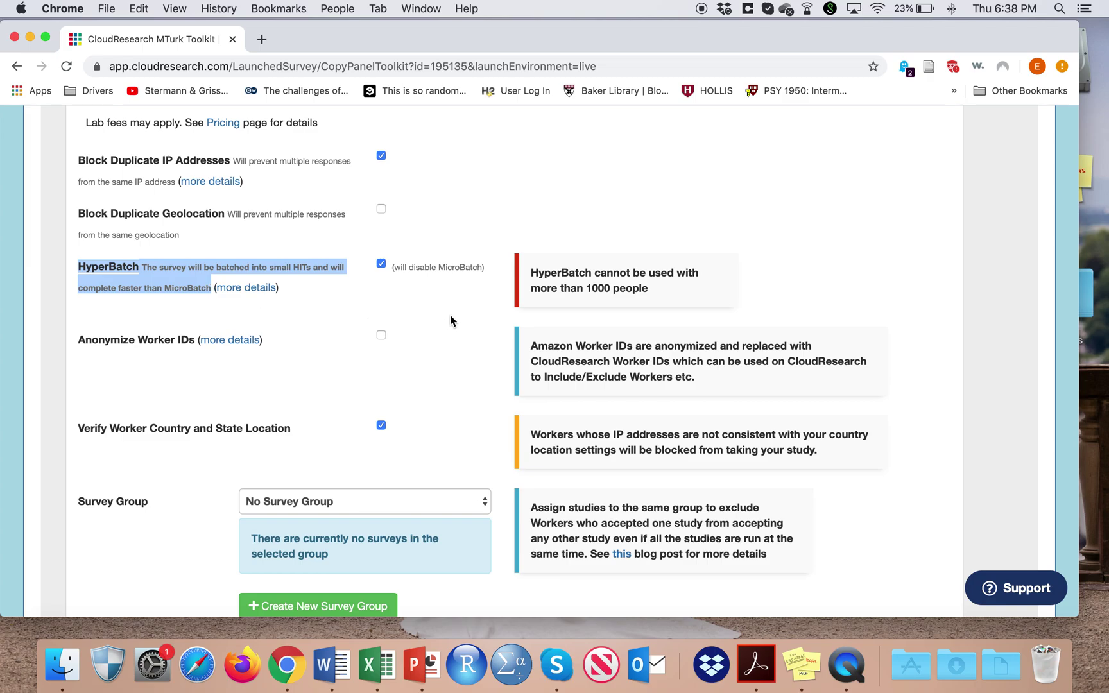
Step: Advance to the final step and save the copied study as Ready at 0/180
scroll(451, 319, "down", 3)
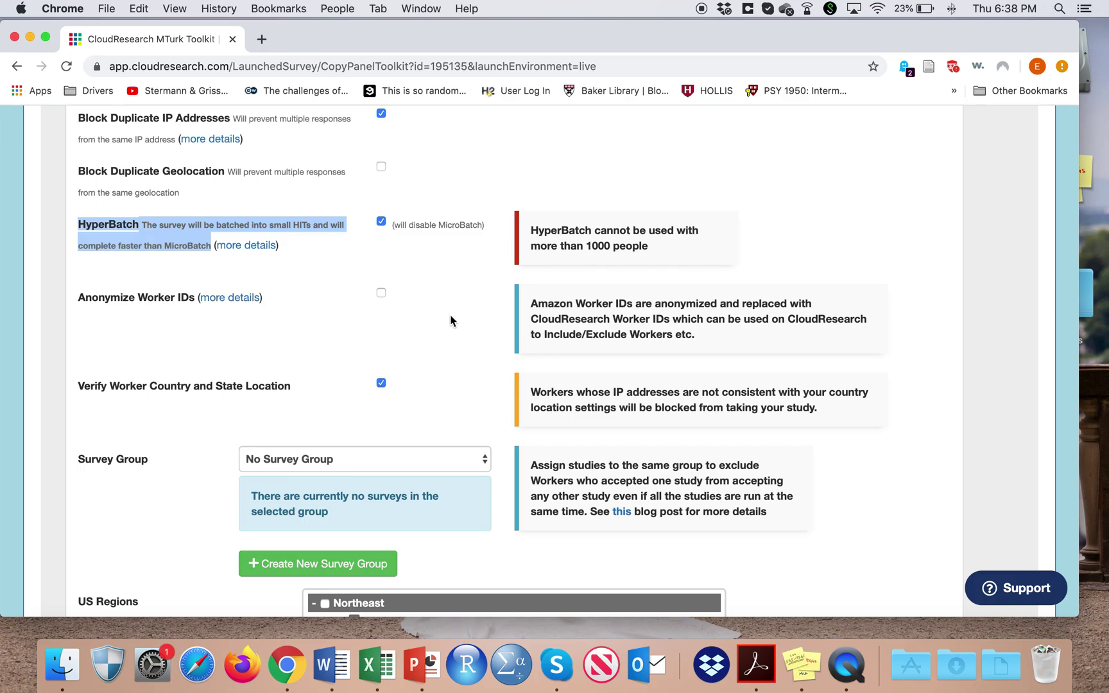
scroll(451, 319, "down", 3)
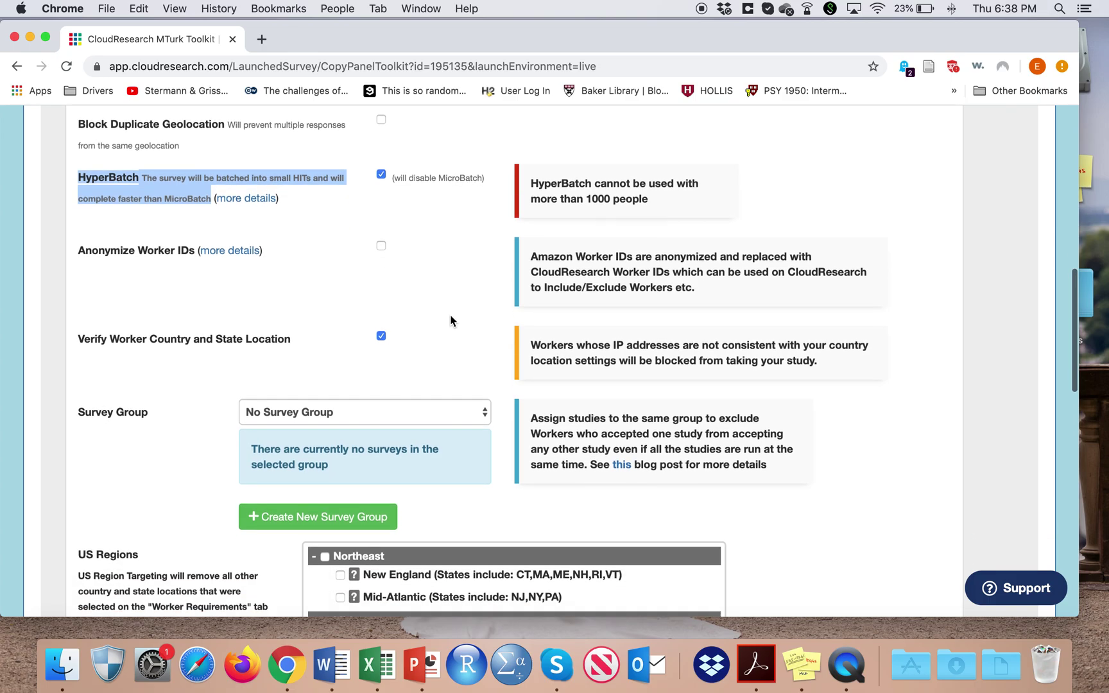
scroll(451, 319, "down", 10)
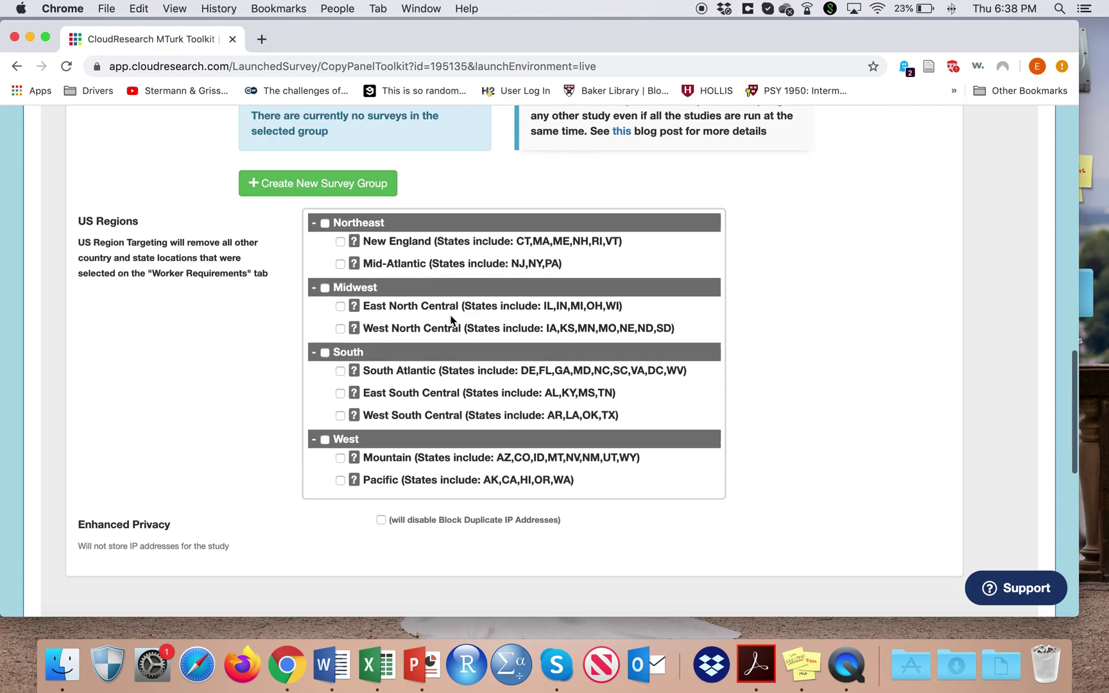
scroll(451, 320, "down", 1)
scroll(1003, 415, "down", 10)
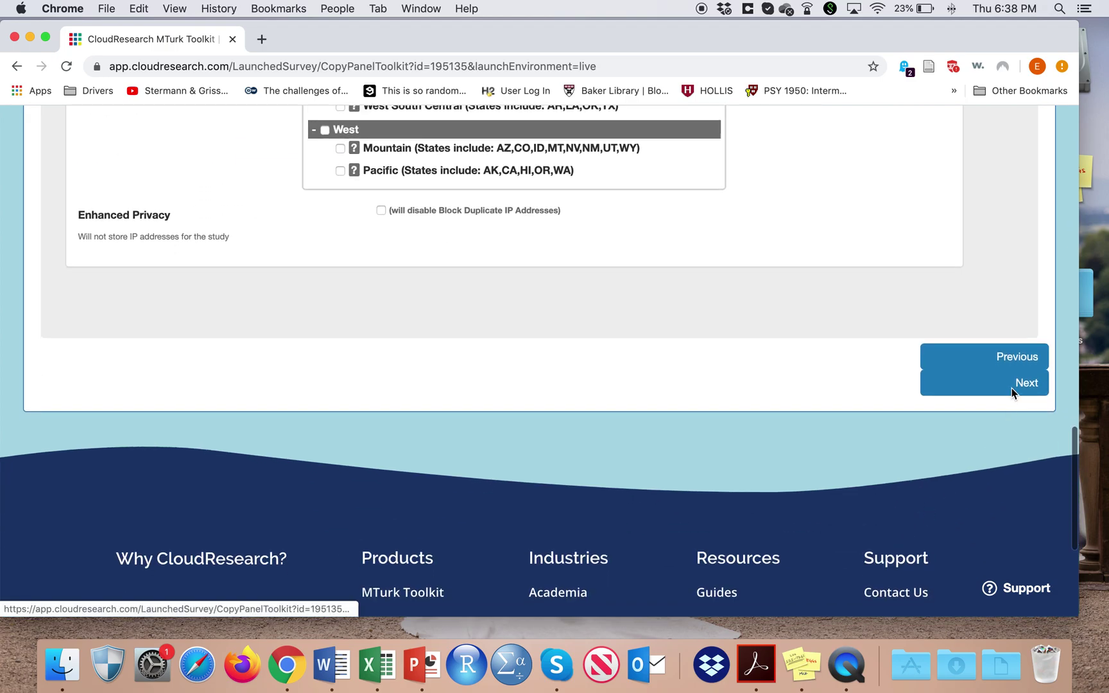
left_click(1011, 386)
left_click(515, 472)
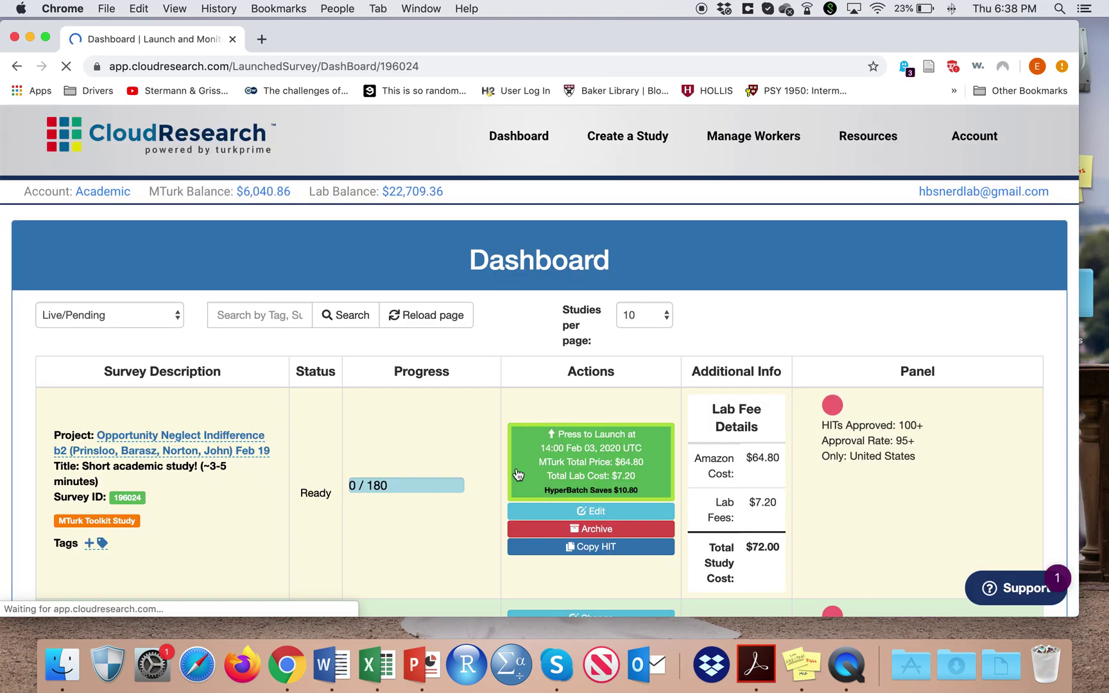
Step: Archive the Opportunity Neglect Indifference b2 study (196024) and confirm with OK
scroll(514, 462, "down", 2)
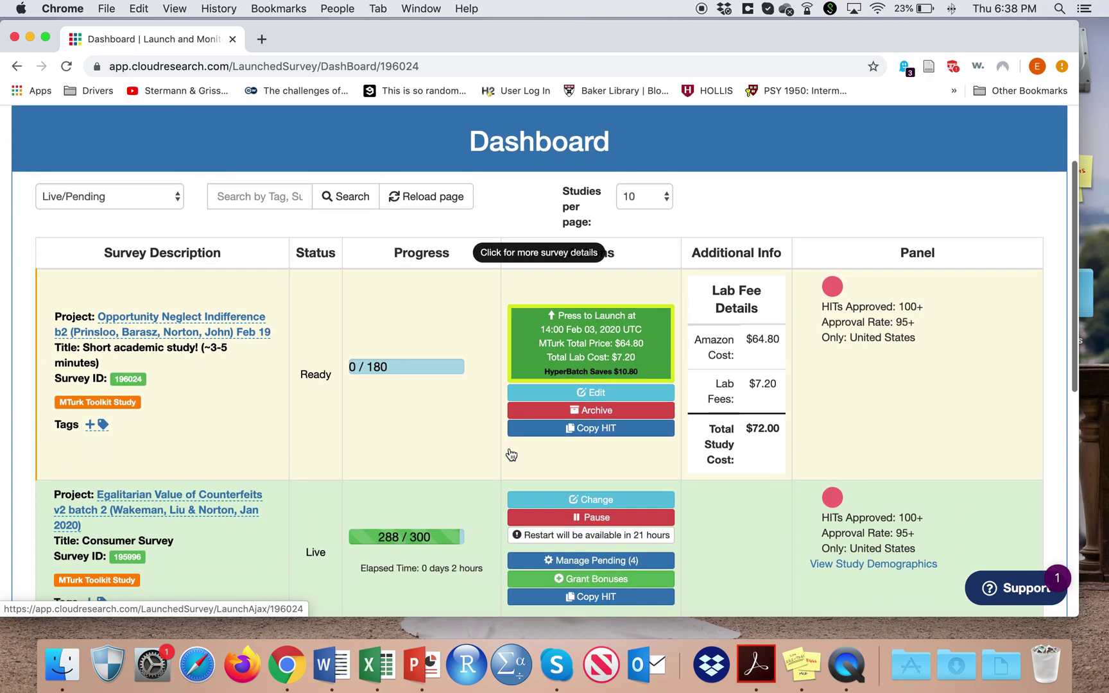
left_click(614, 412)
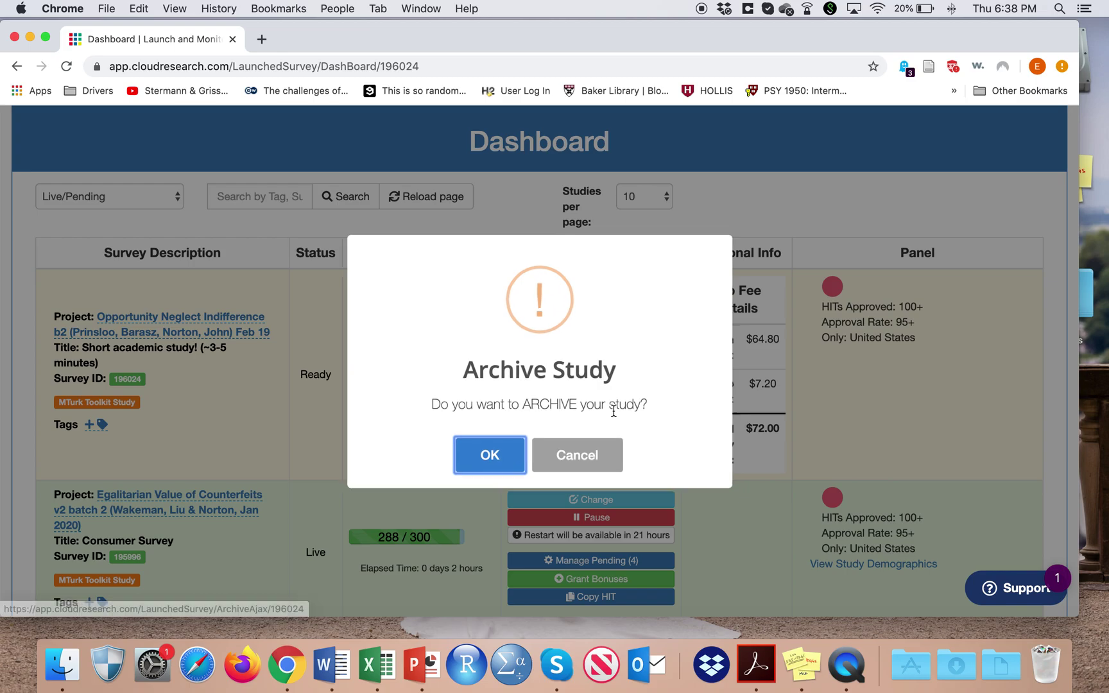
left_click(499, 464)
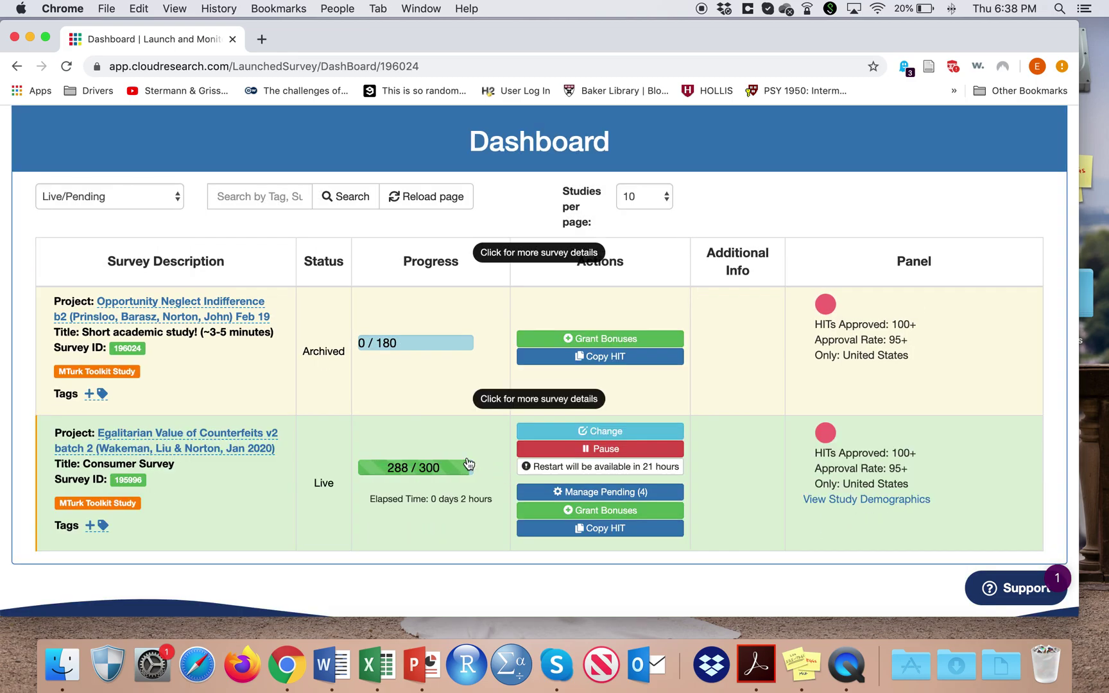
scroll(381, 415, "down", 2)
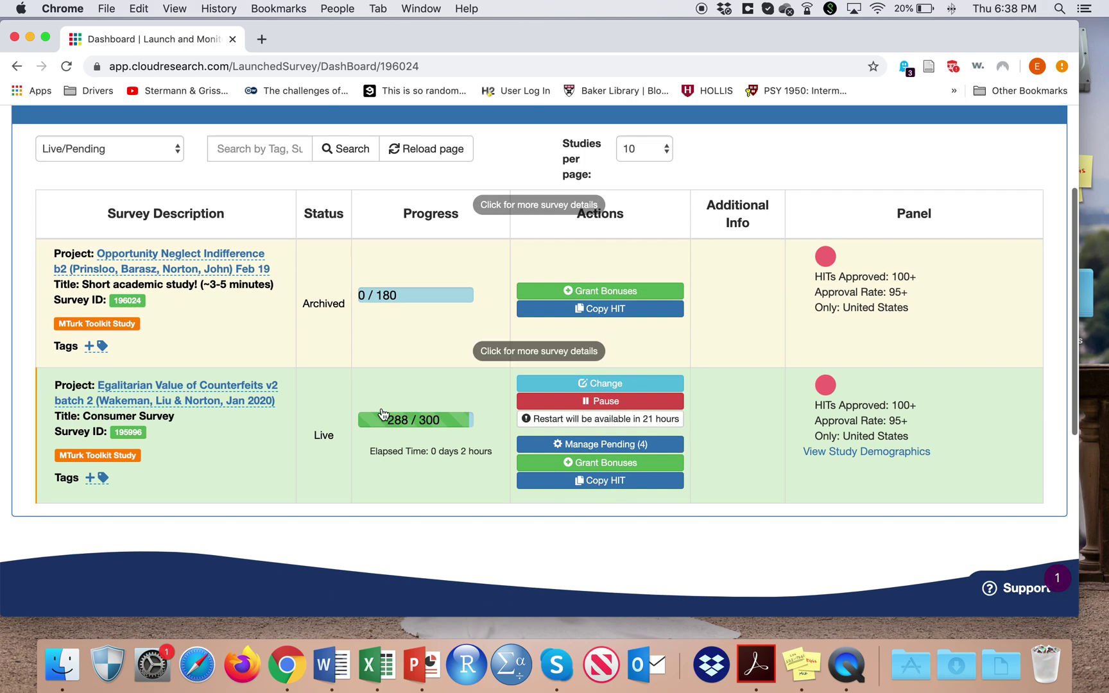
scroll(370, 411, "up", 3)
left_click(90, 240)
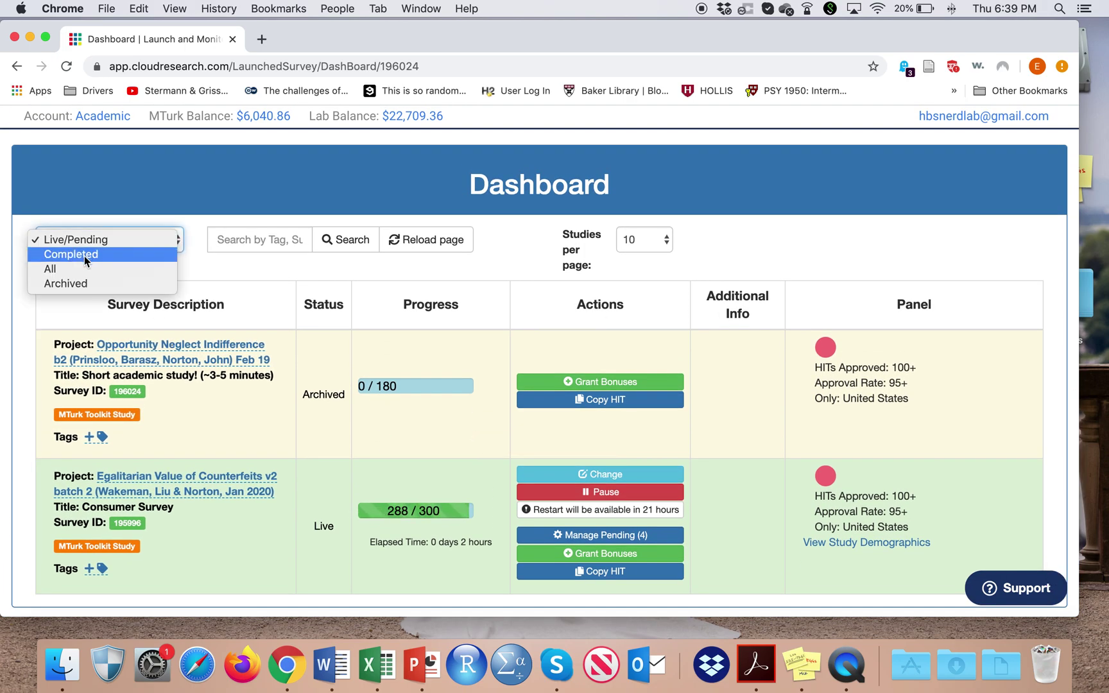
Step: Filter the dashboard to Completed studies and open Gender Wage Gaps Raffle v1 batch 2's pending workers
left_click(84, 256)
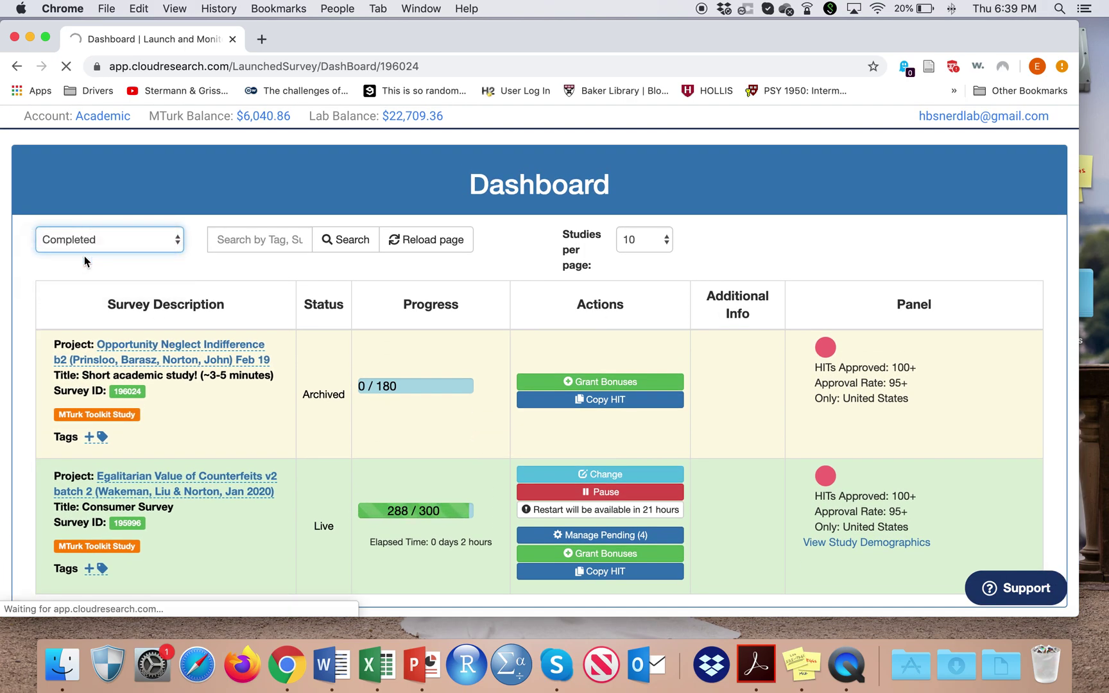
scroll(84, 256, "down", 1)
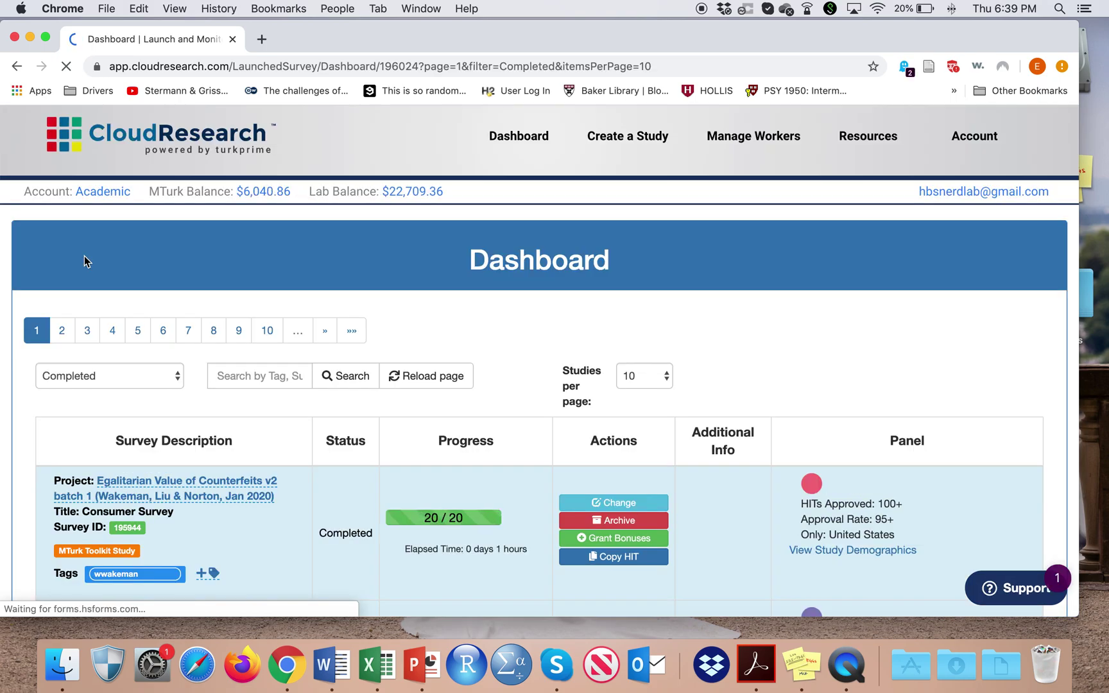
scroll(84, 256, "down", 1)
scroll(84, 255, "down", 10)
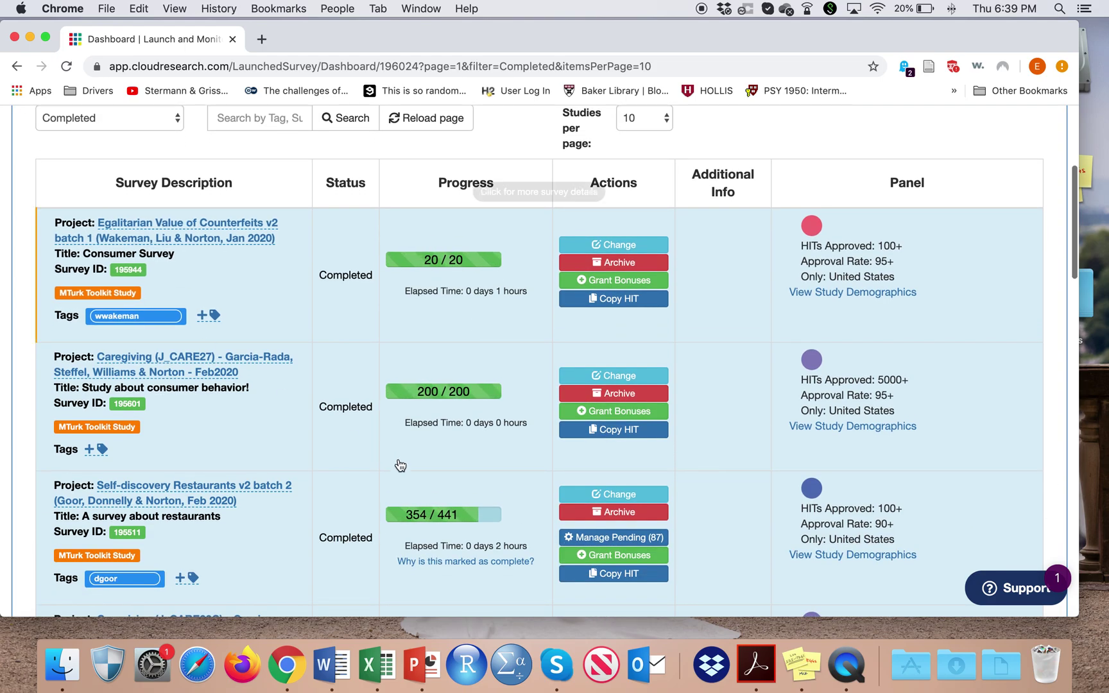
scroll(401, 465, "down", 7)
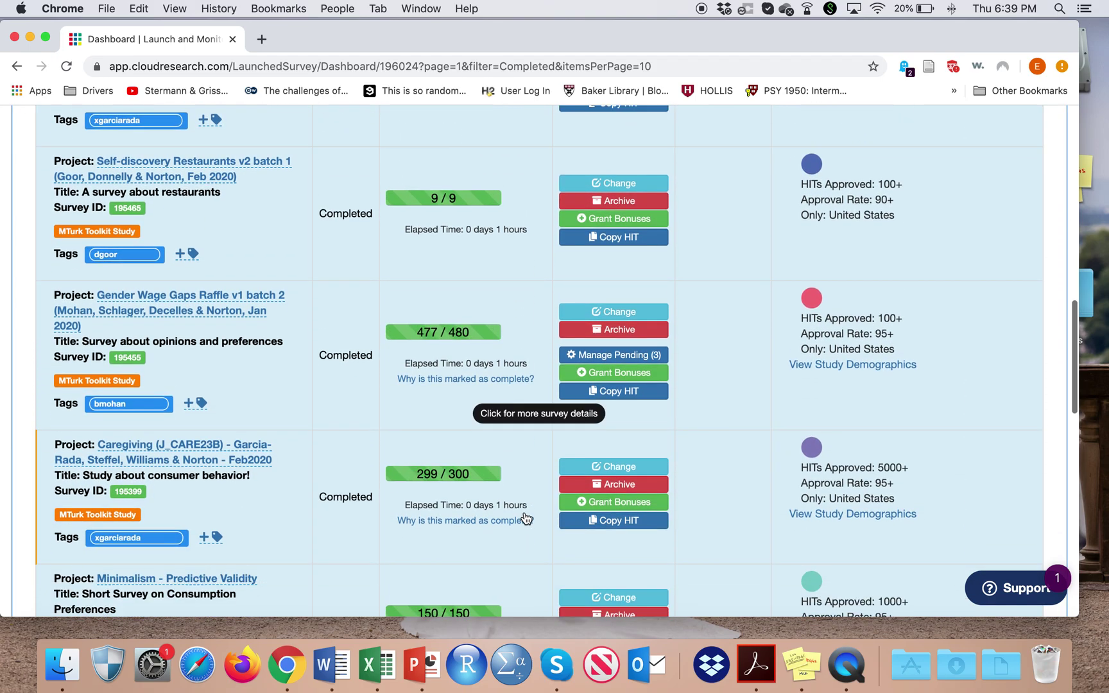
left_click(603, 358)
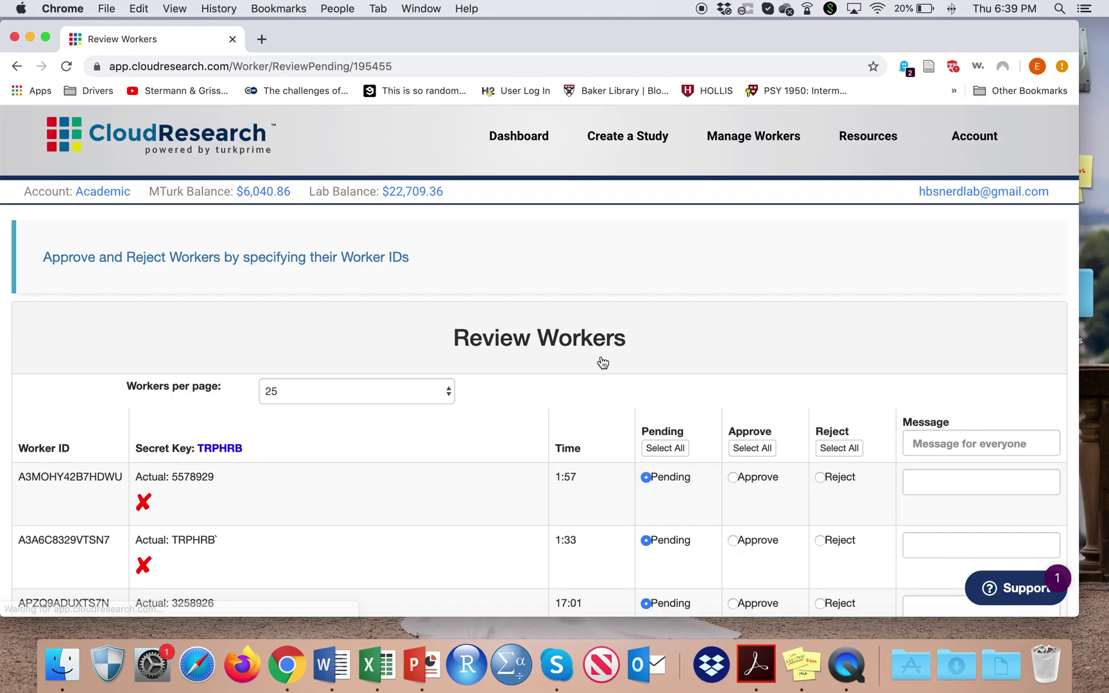
Step: Leave Workers per page at 25 for the three pending workers, then return to the dashboard
scroll(604, 363, "down", 3)
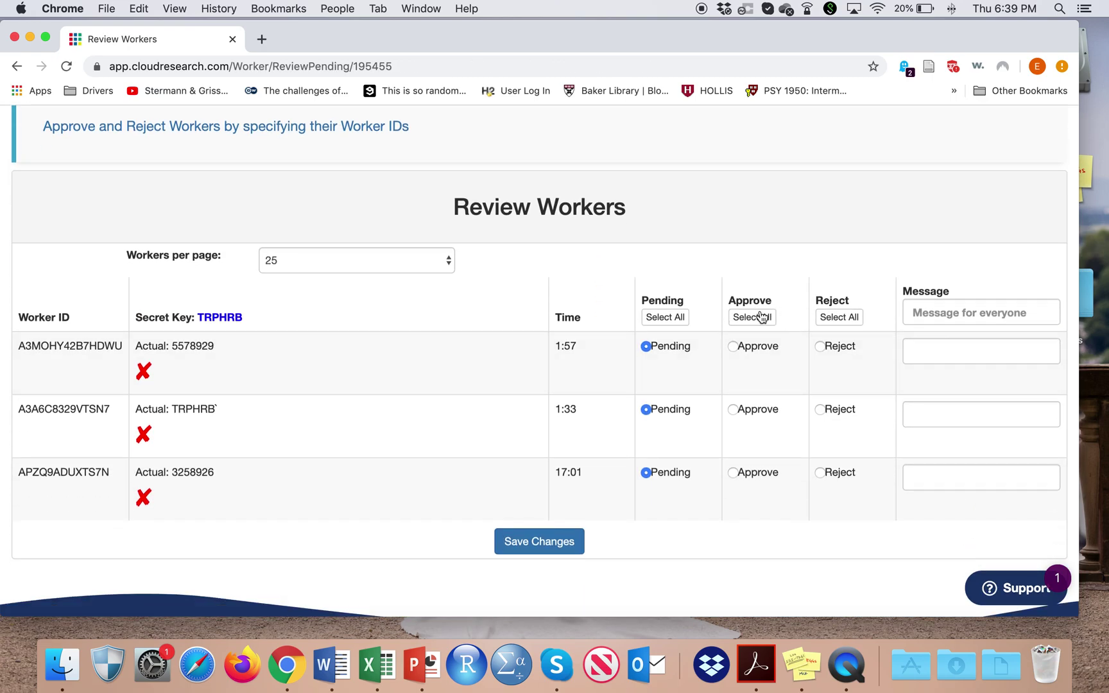
left_click(295, 263)
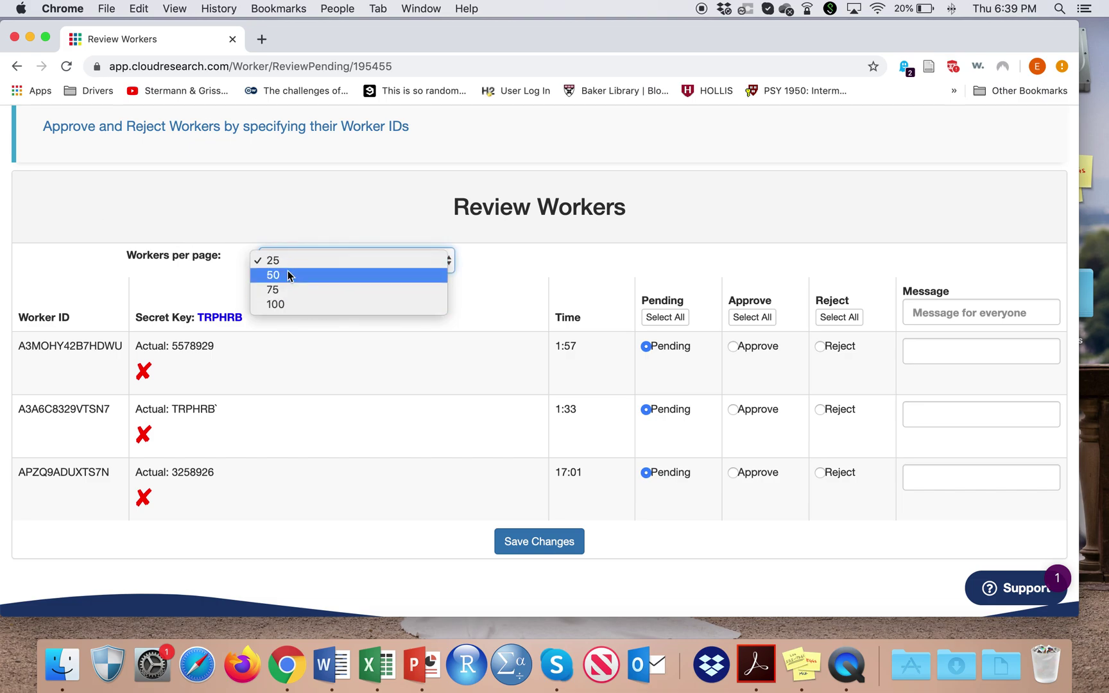
left_click(198, 218)
scroll(198, 218, "up", 3)
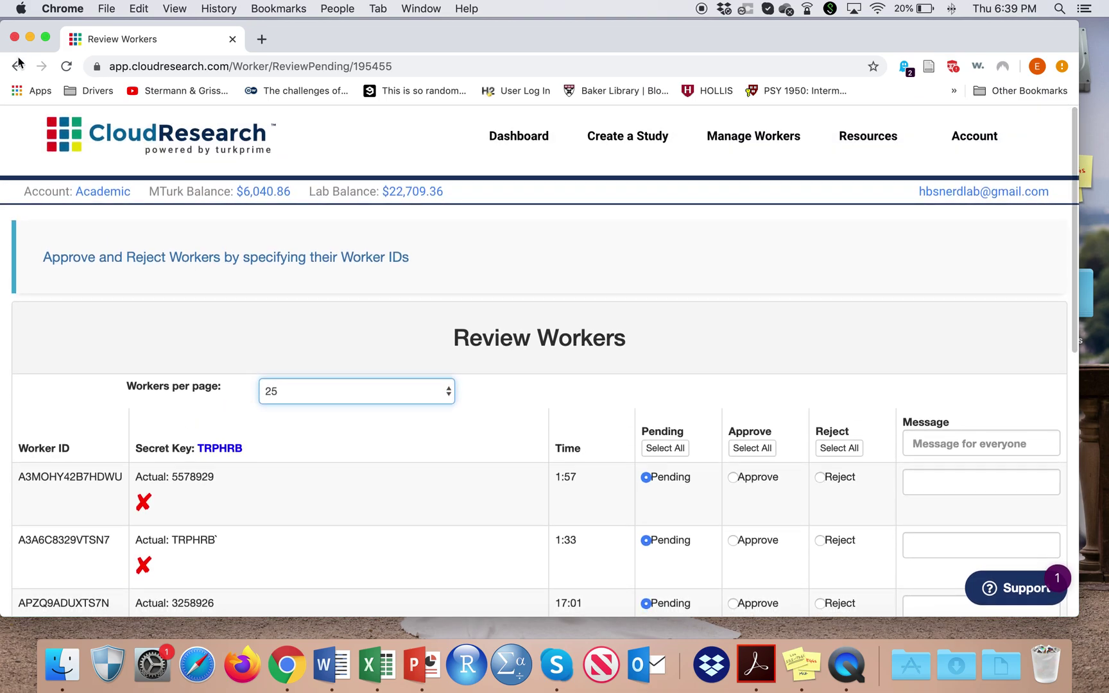
left_click(18, 65)
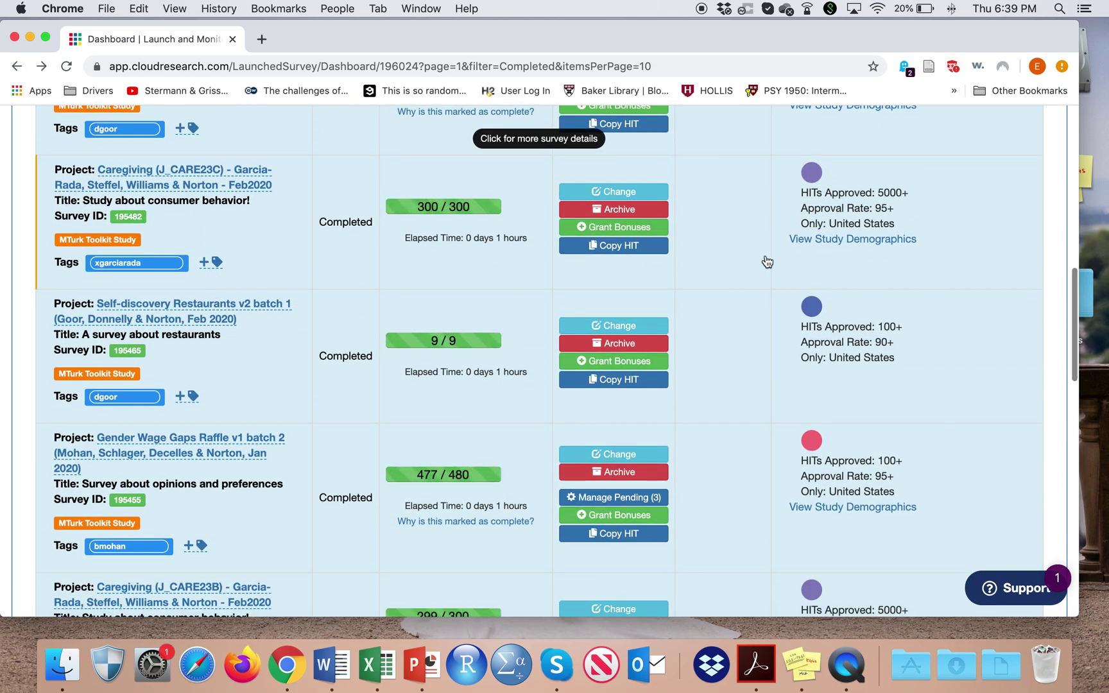
Step: Open Grant Bonuses for the Caregiving (J_CARE23C) study, survey 195482
left_click(625, 303)
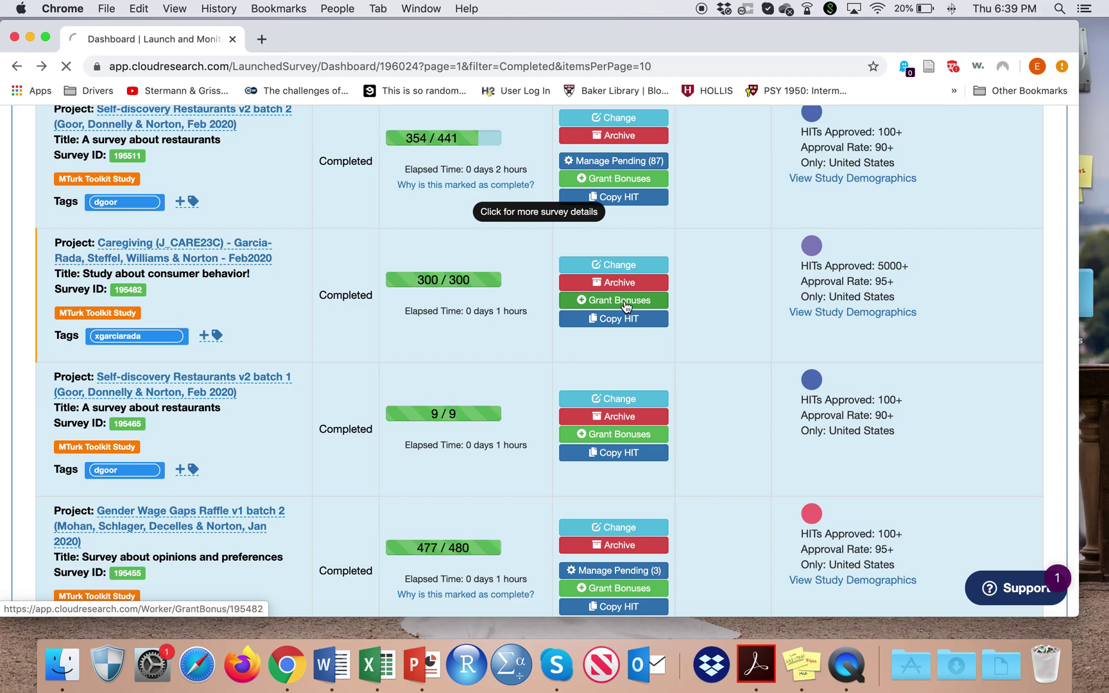
scroll(626, 307, "down", 2)
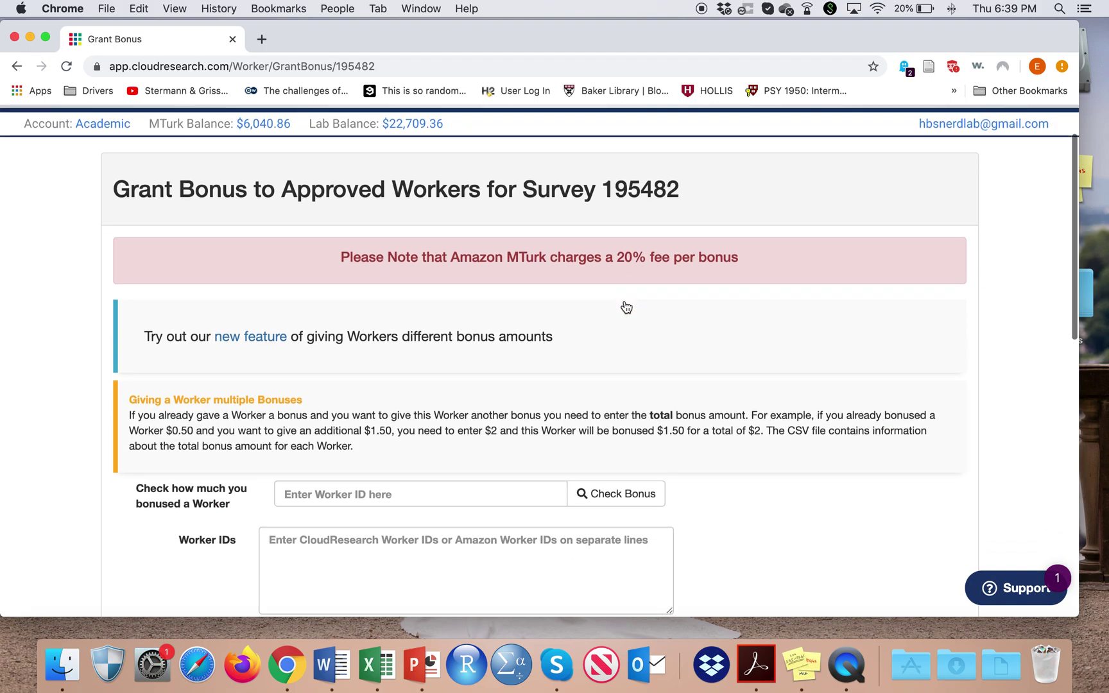
scroll(625, 307, "down", 3)
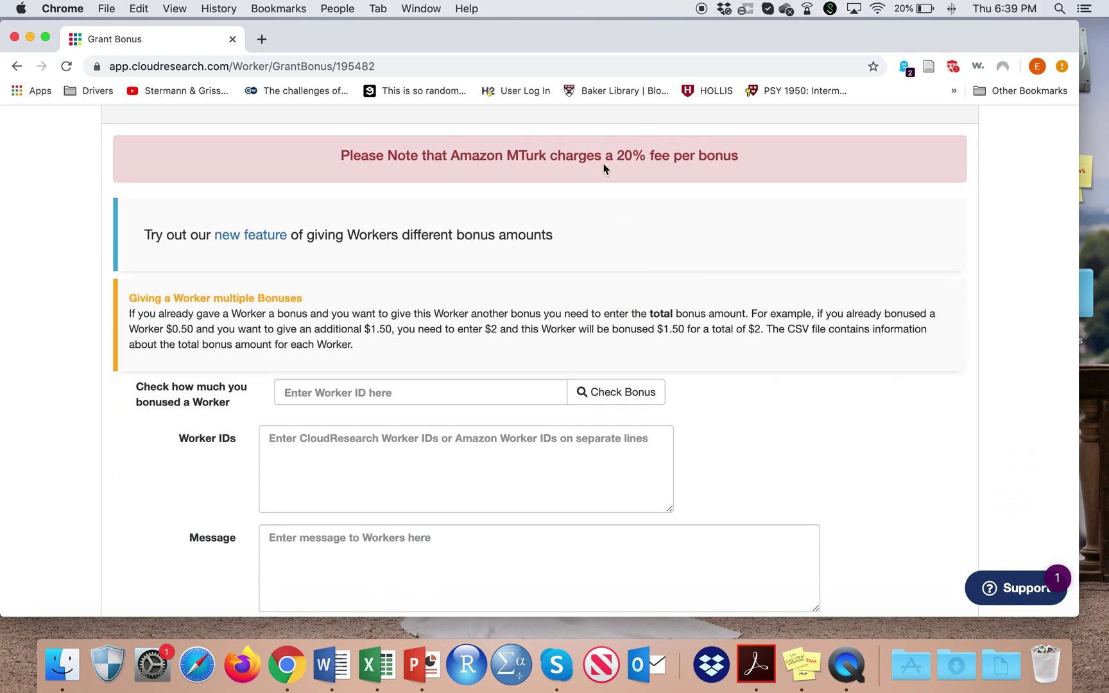
left_click_drag(617, 154, 740, 153)
scroll(742, 150, "down", 2)
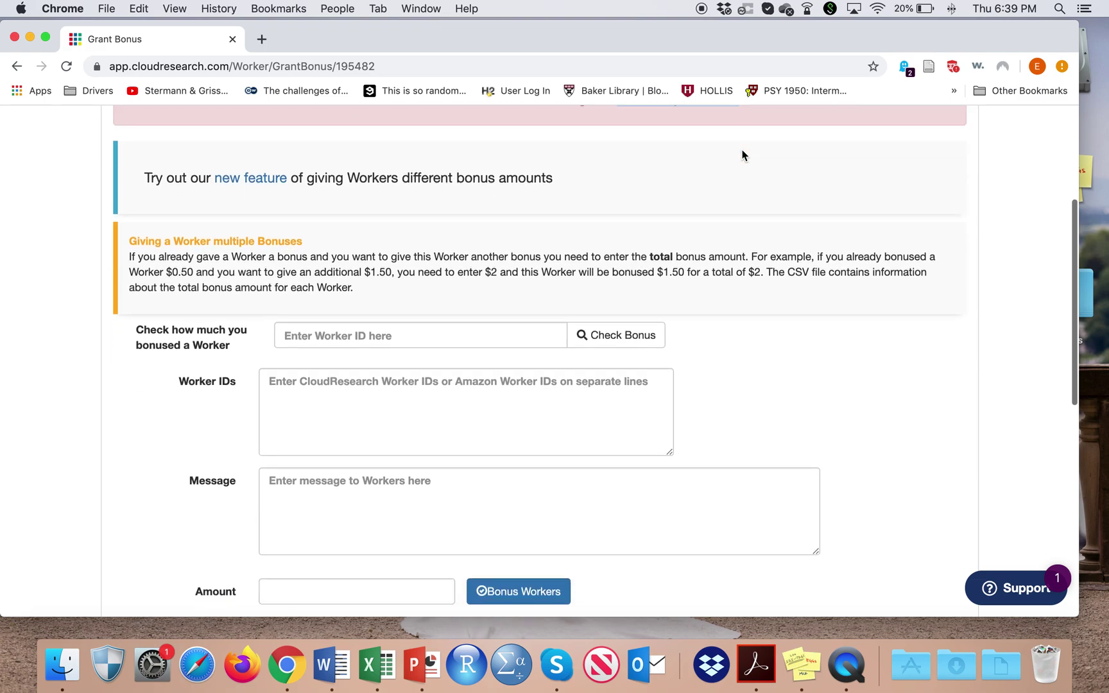
Step: Try the worker IDs, bonus amount and bonus-all-workers fields, leaving them empty
left_click(398, 404)
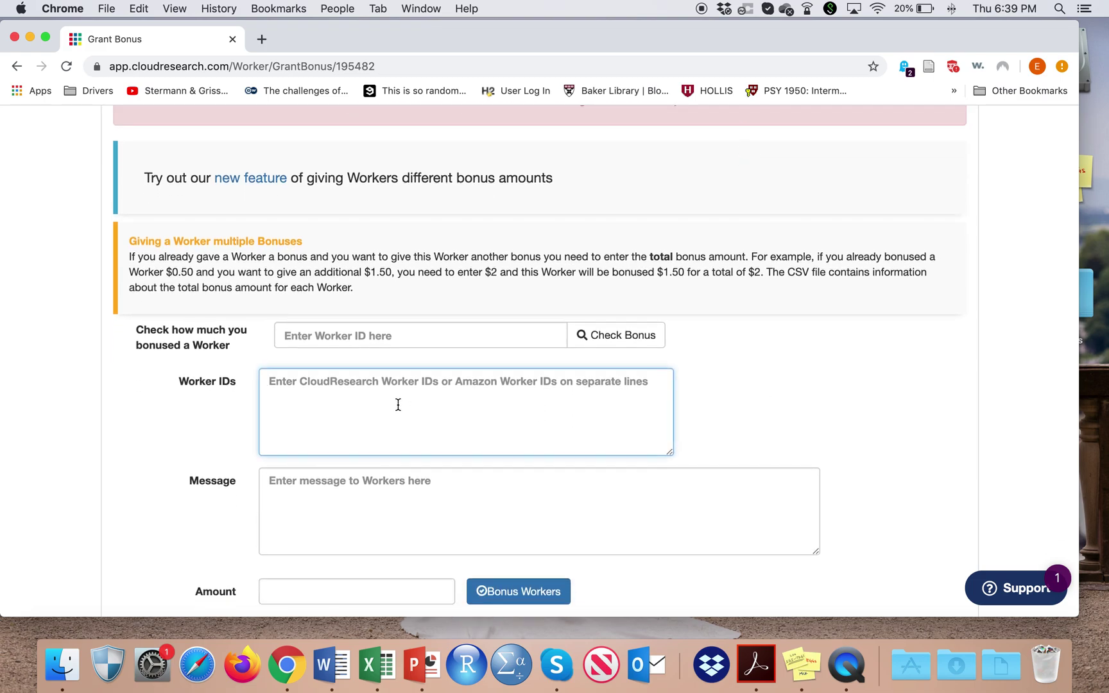
scroll(398, 404, "down", 2)
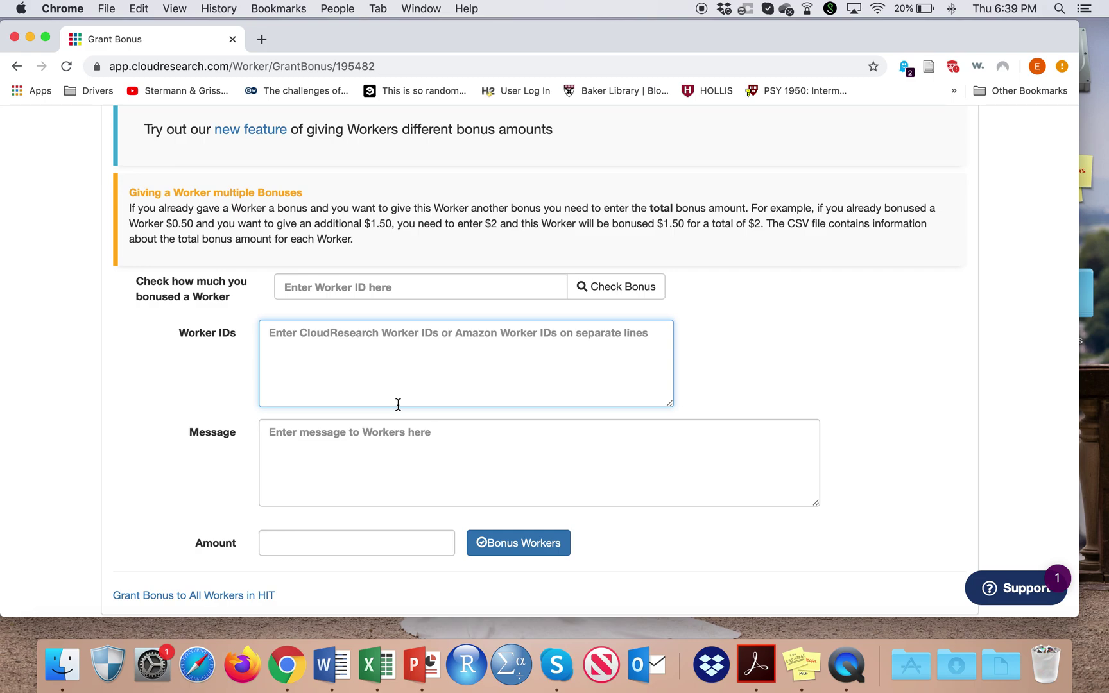
scroll(397, 404, "down", 1)
scroll(398, 404, "down", 1)
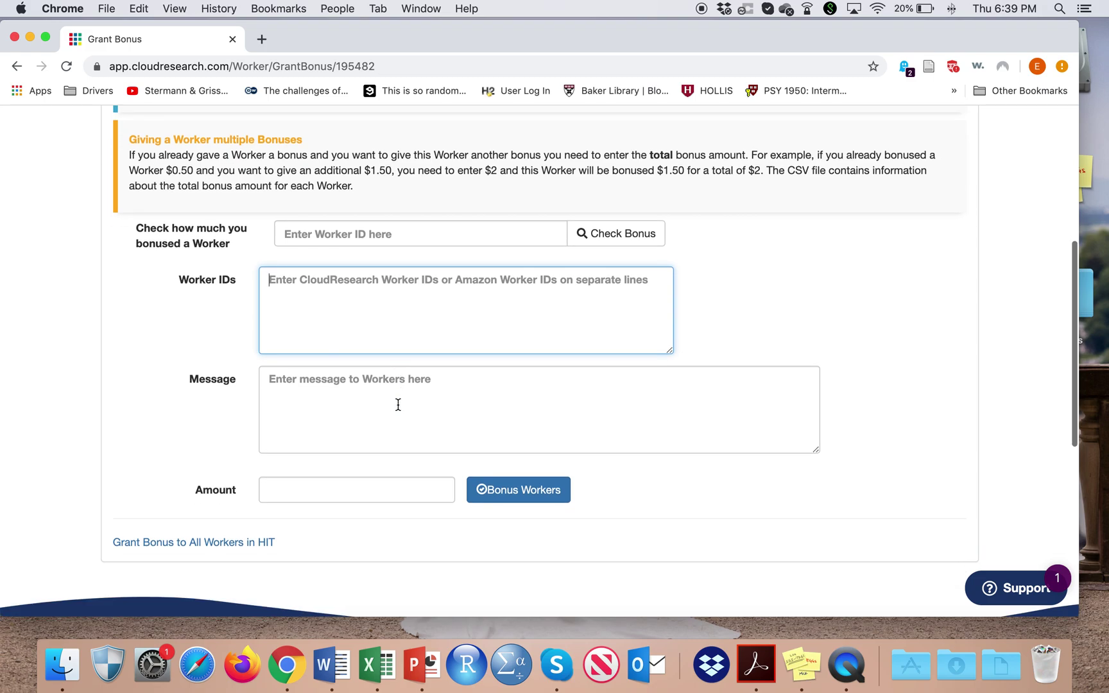
left_click(294, 490)
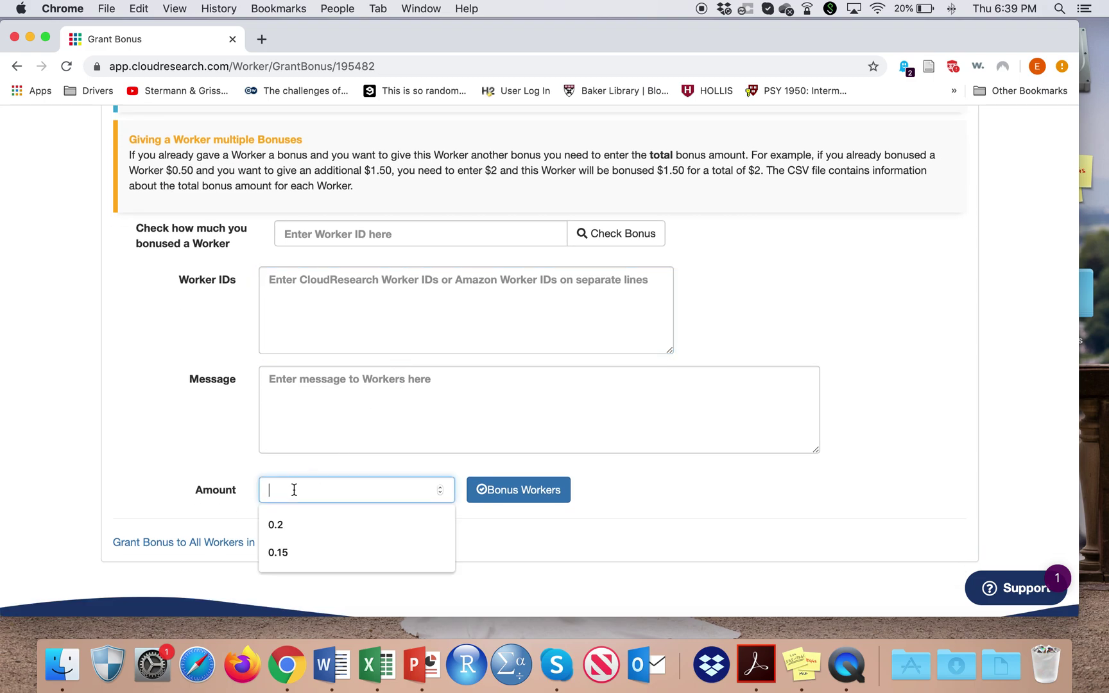
left_click(156, 478)
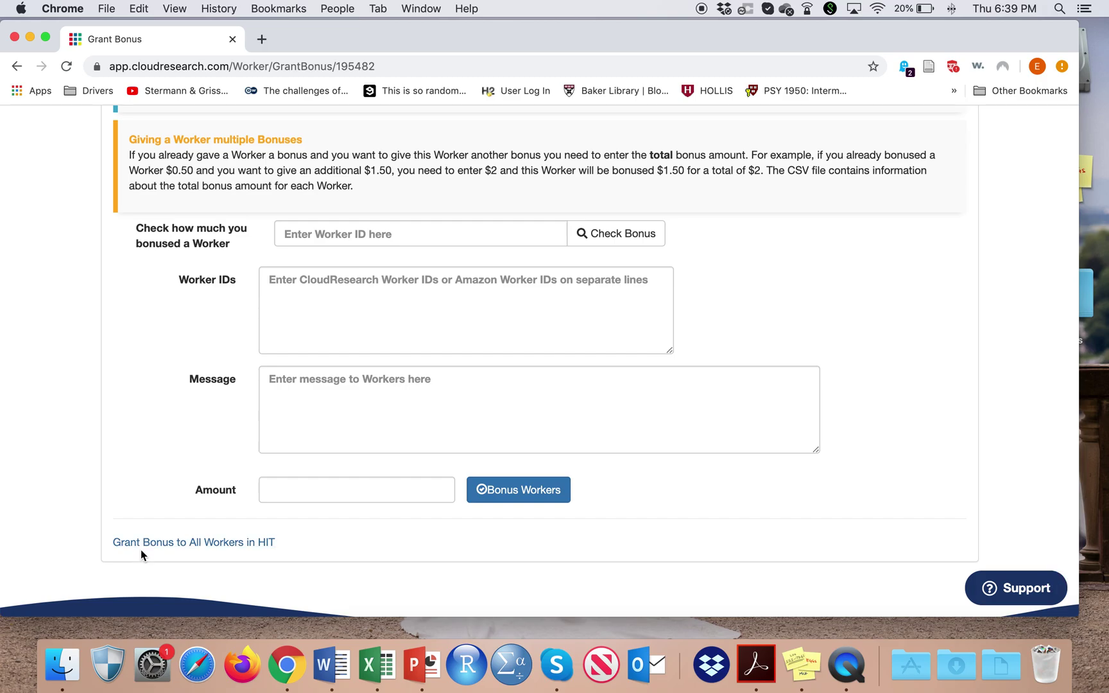
scroll(140, 550, "down", 1)
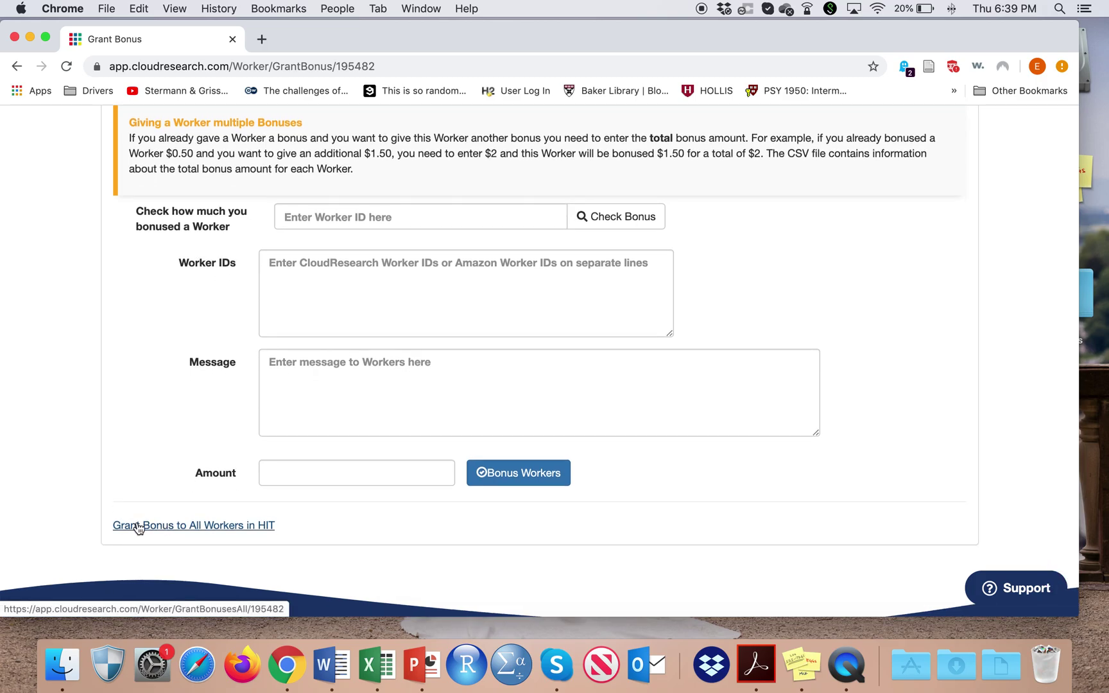
left_click(173, 529)
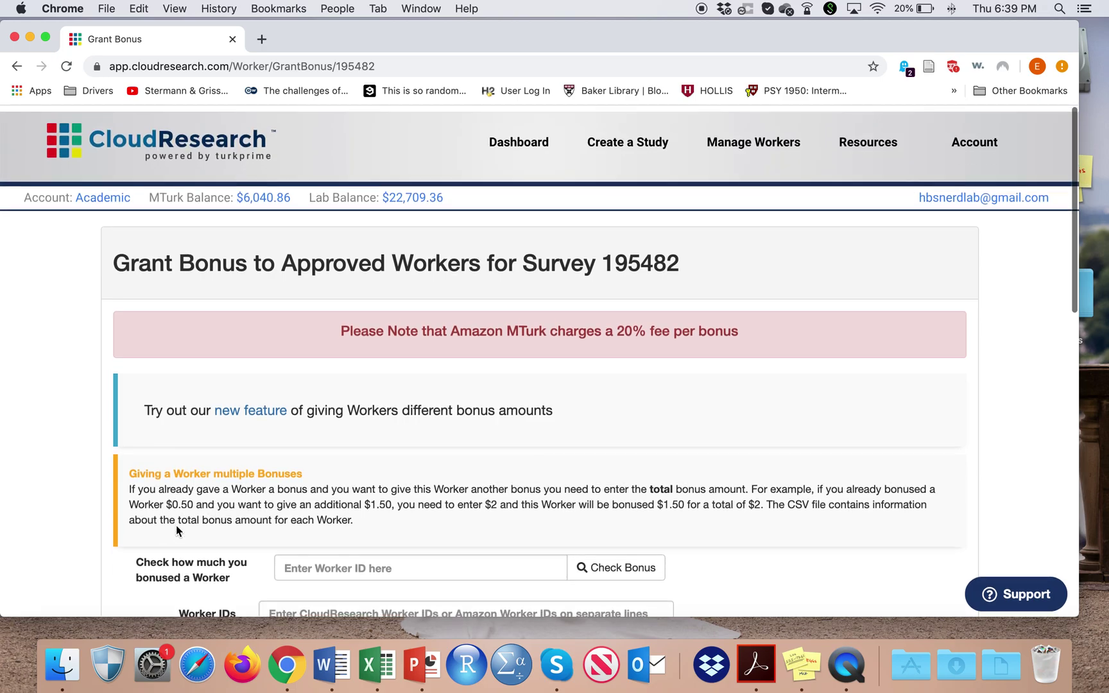
mouse_move(976, 138)
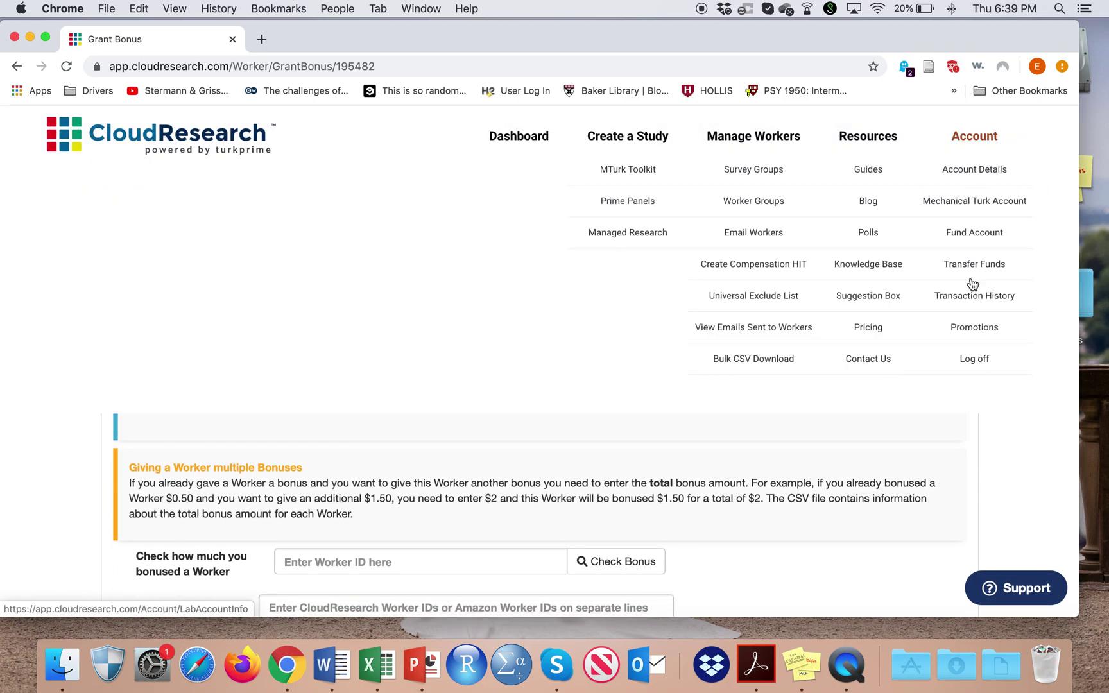